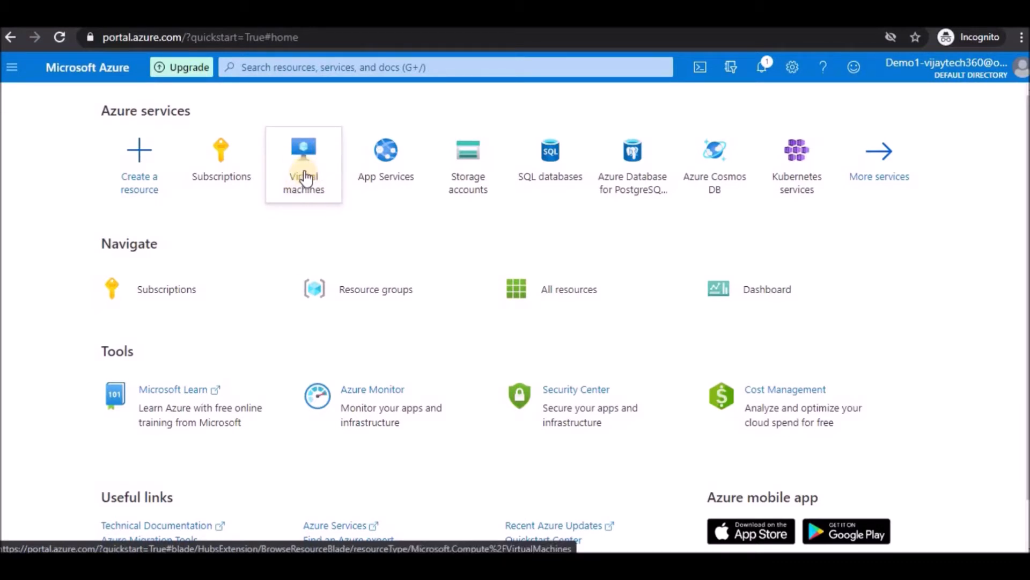
Step: Open the full list of Azure services and view the services in the Compute category
left_click(10, 75)
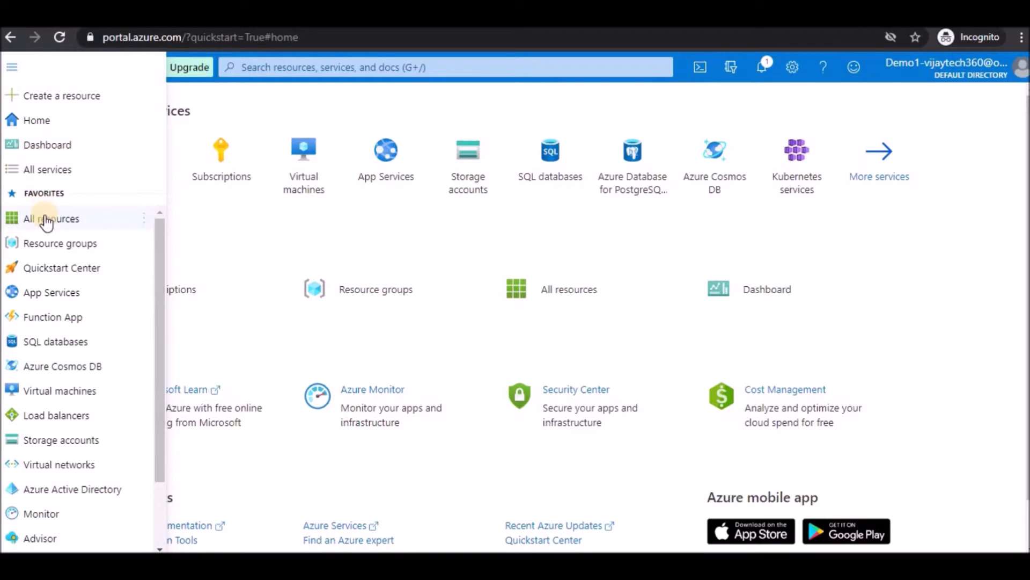
left_click(40, 171)
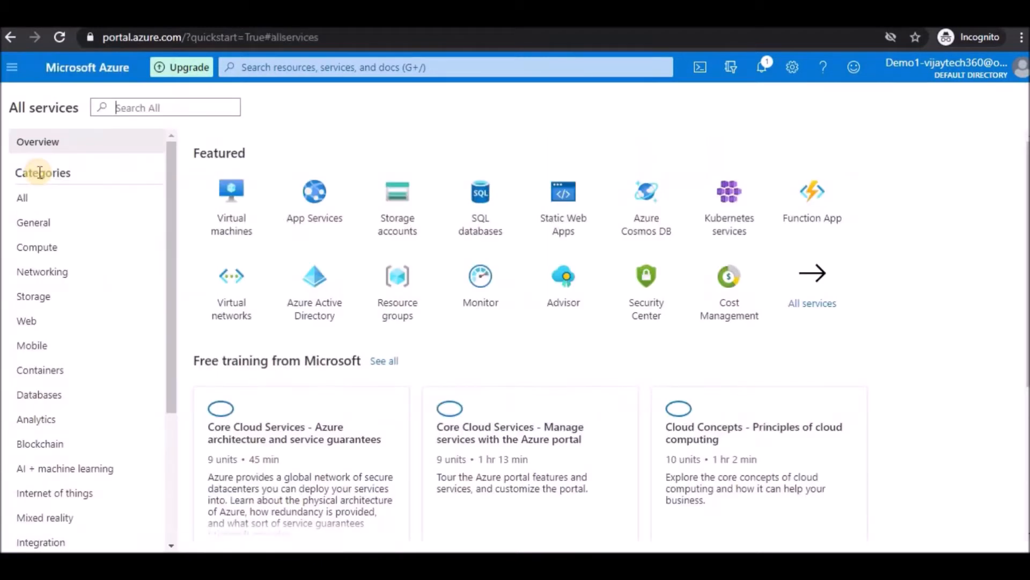
left_click(38, 248)
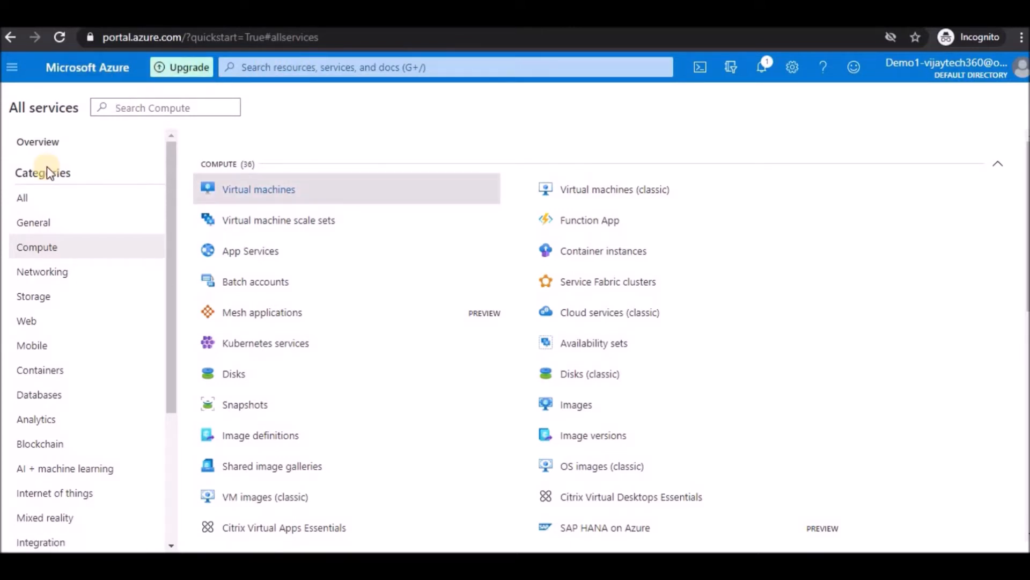
Step: Search the portal for "virtual", open the Virtual machines service and start creating a new virtual machine
left_click(402, 68)
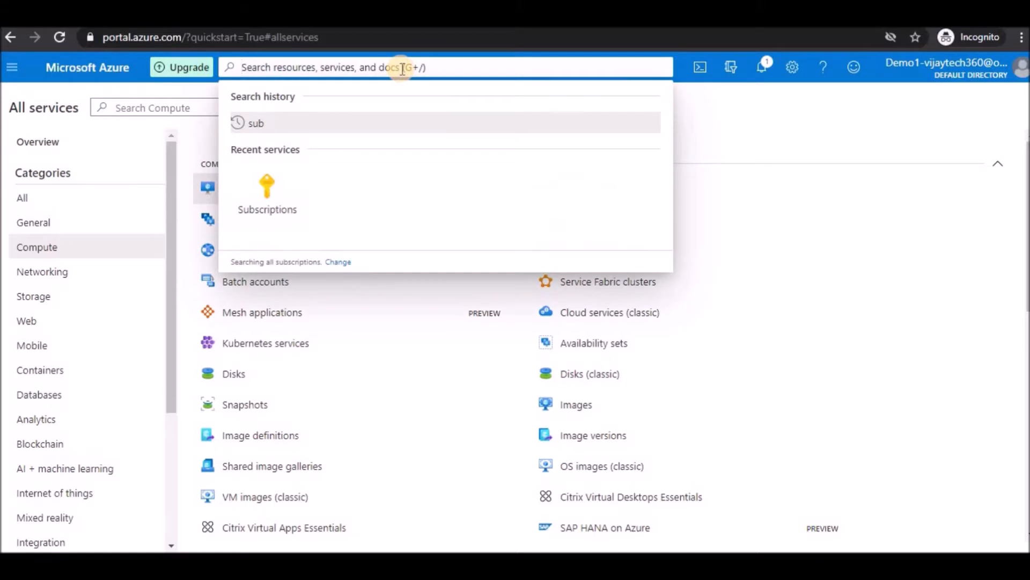
type("virtual")
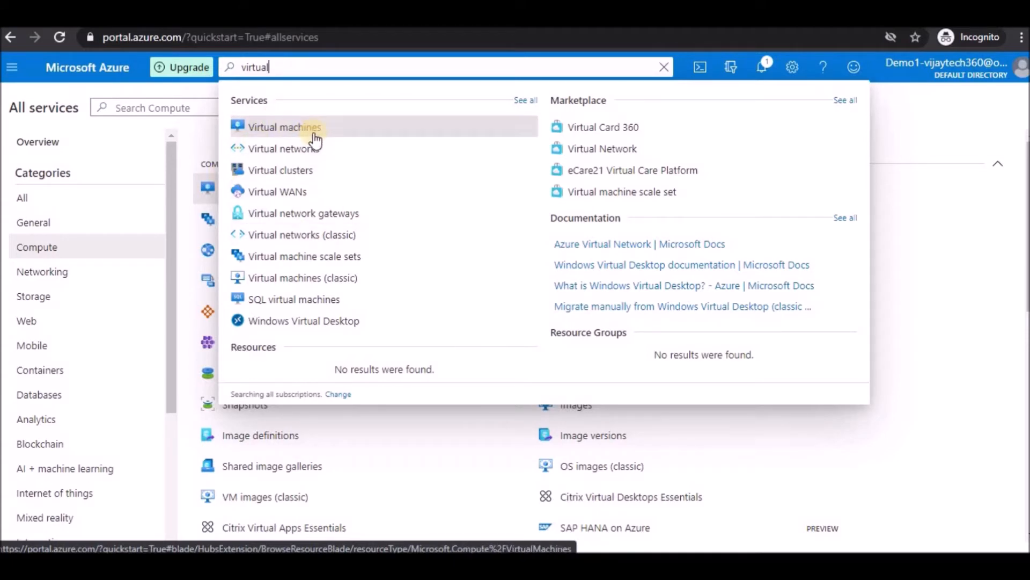
left_click(299, 133)
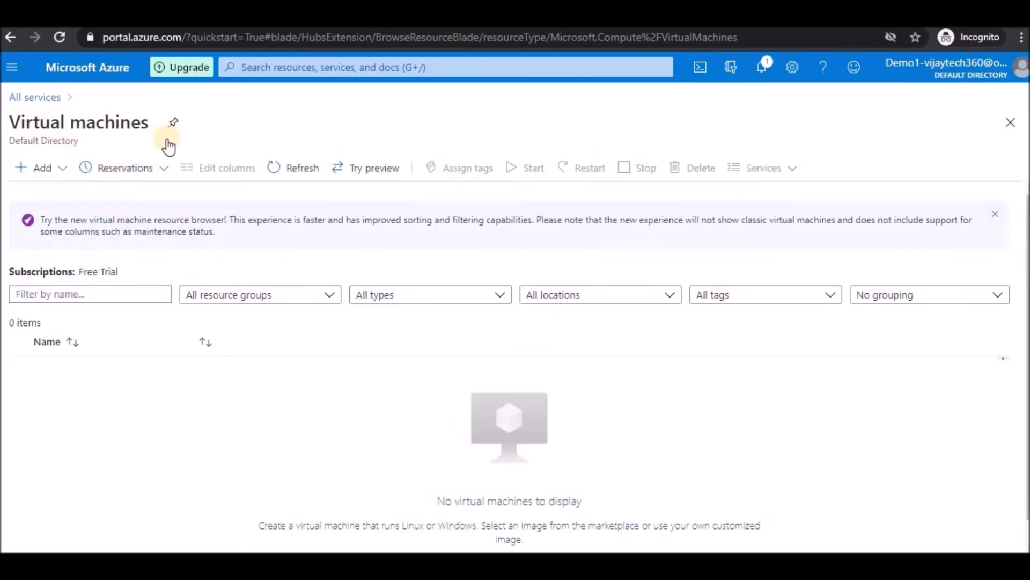
left_click(43, 171)
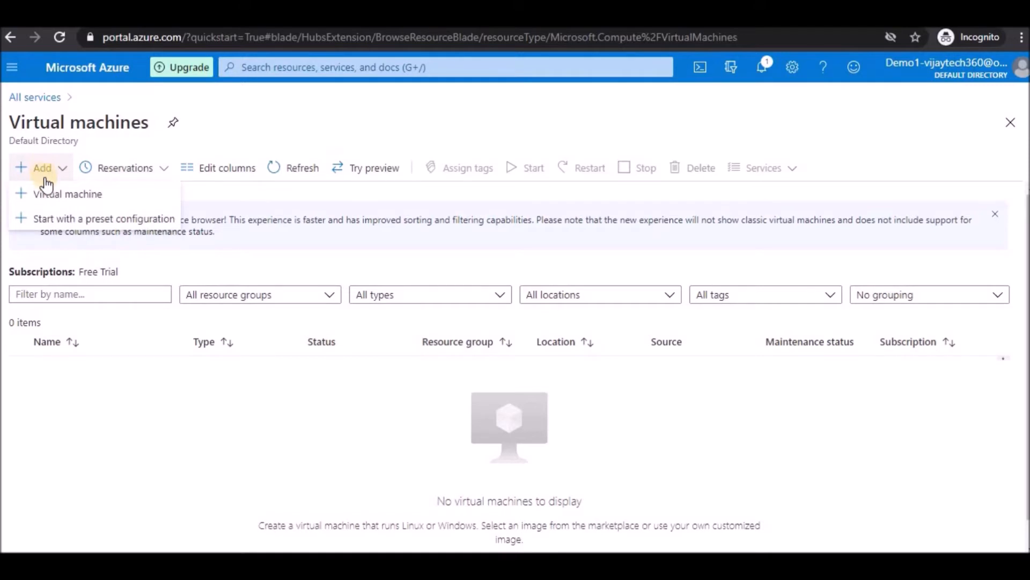
left_click(104, 203)
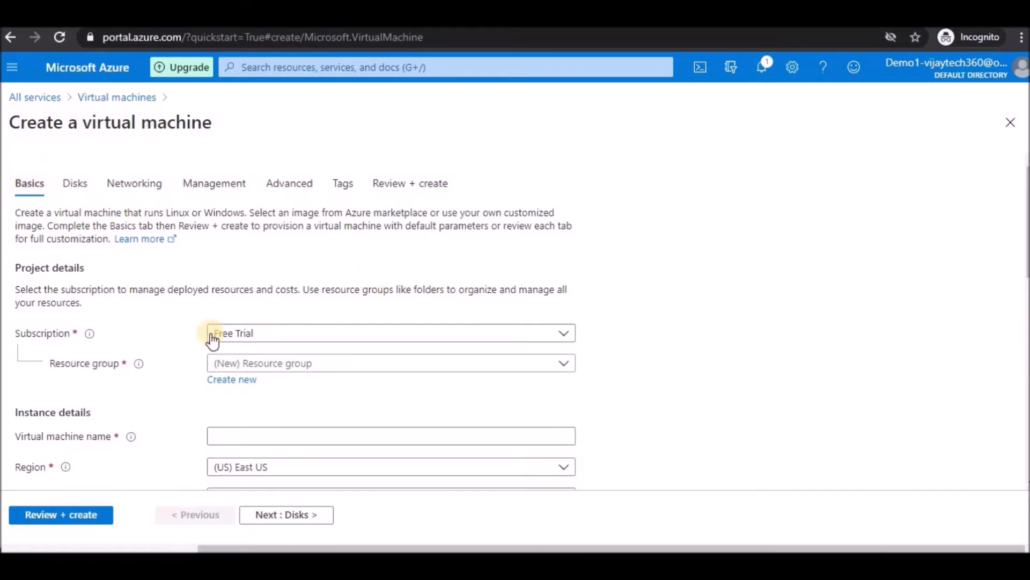
Step: Choose the Free Trial subscription and create a new resource group named LinuxVM for the virtual machine
left_click_drag(1023, 218, 1020, 252)
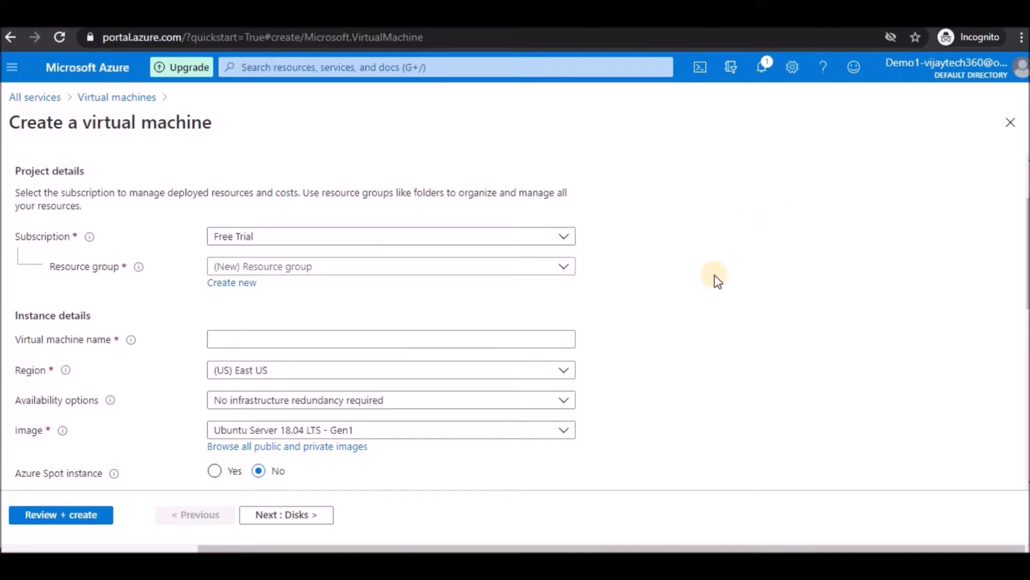
left_click(239, 236)
left_click(254, 300)
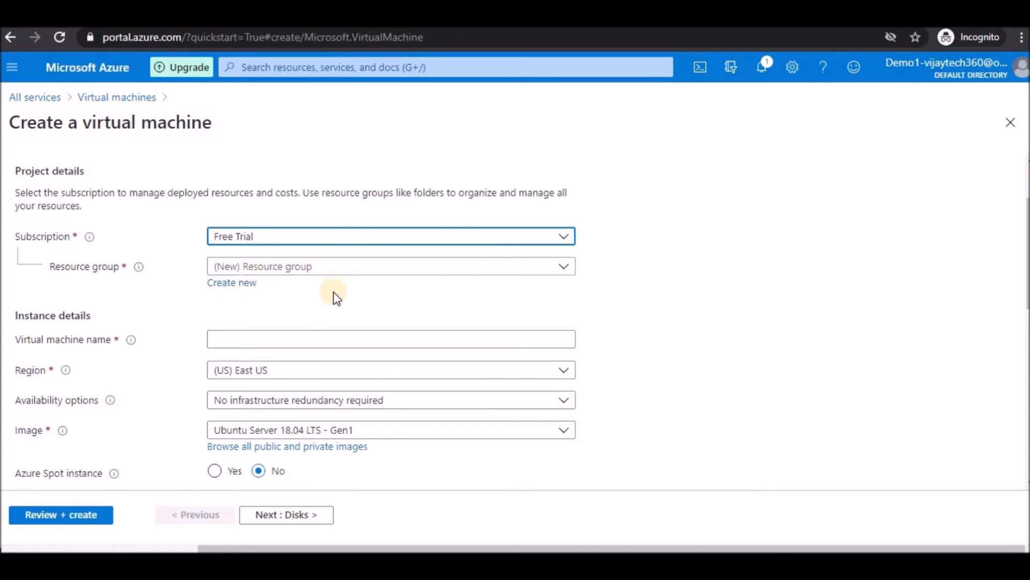
left_click(282, 268)
left_click(635, 297)
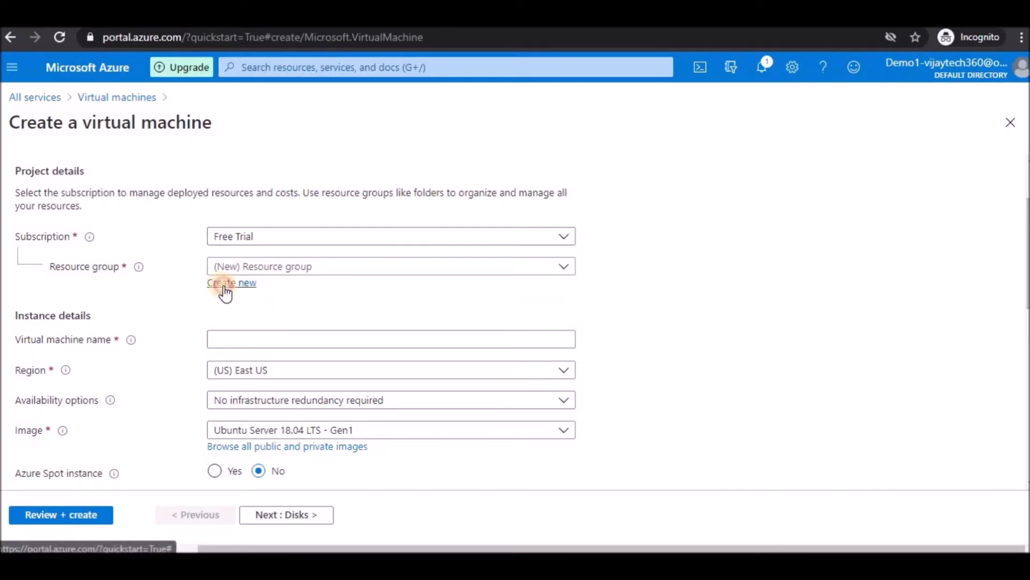
left_click(230, 283)
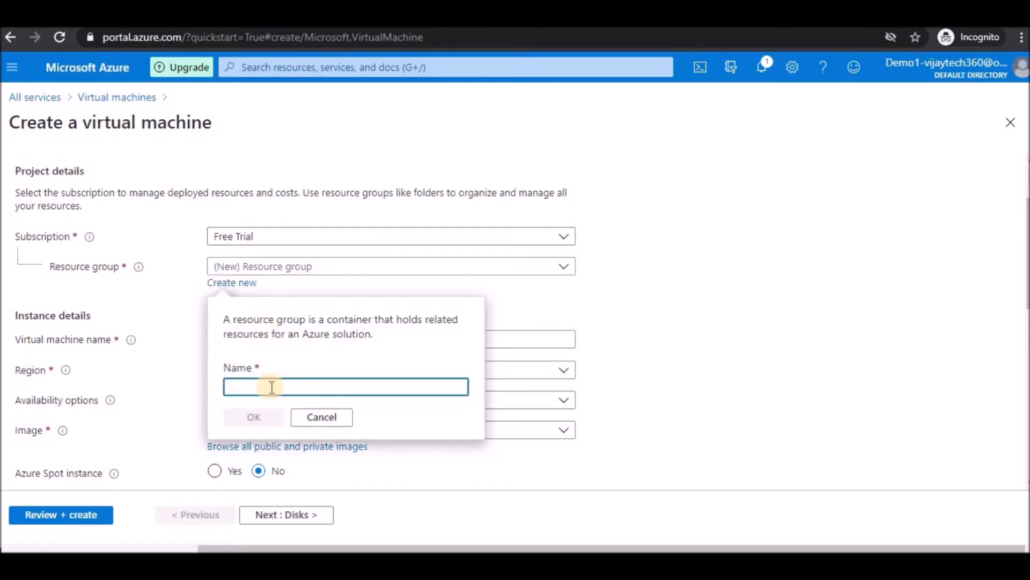
type("LinuxVM")
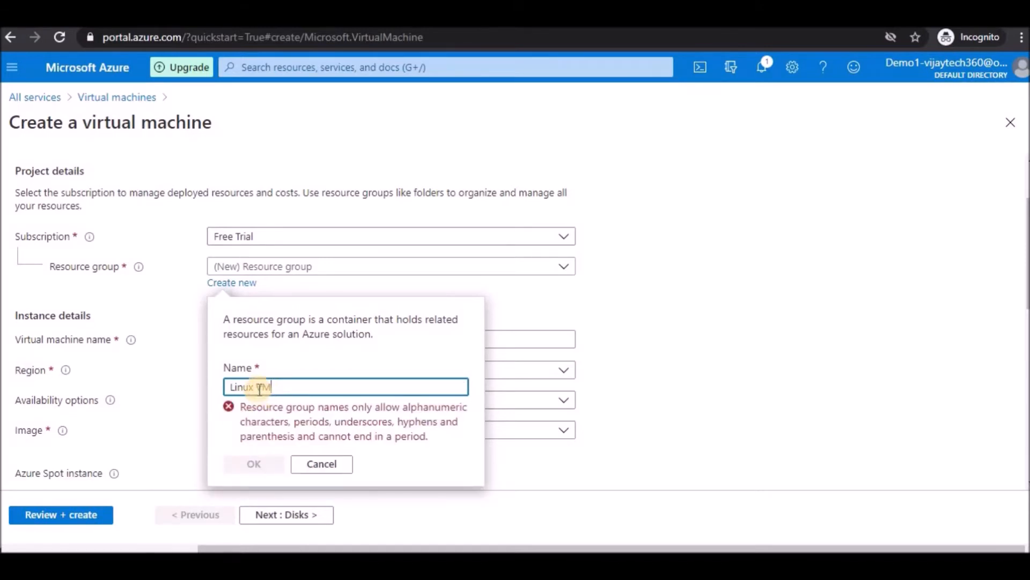
left_click(262, 419)
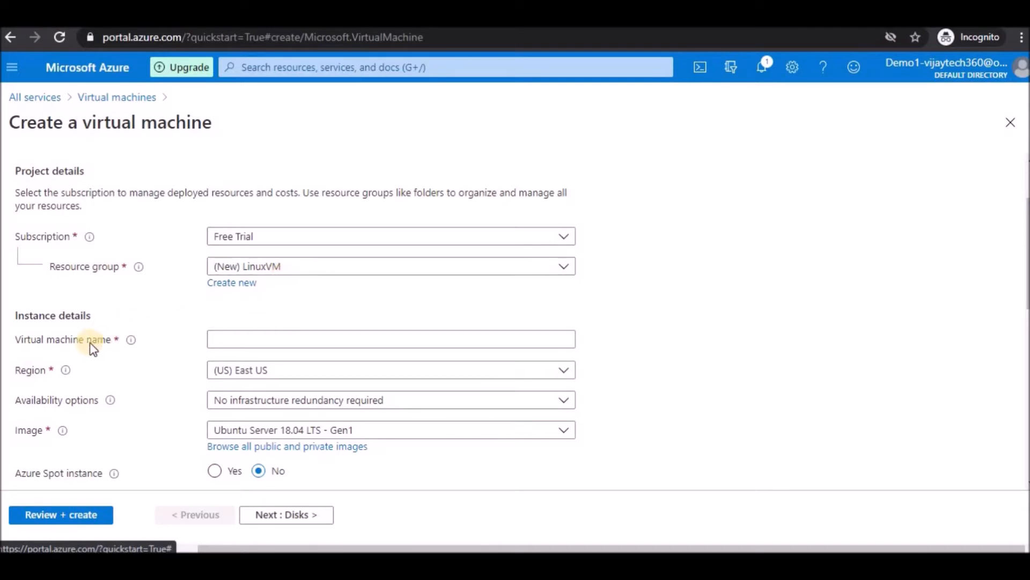
Step: Fill in the virtual machine name from a saved entry and choose (US) East US as the region
left_click(241, 339)
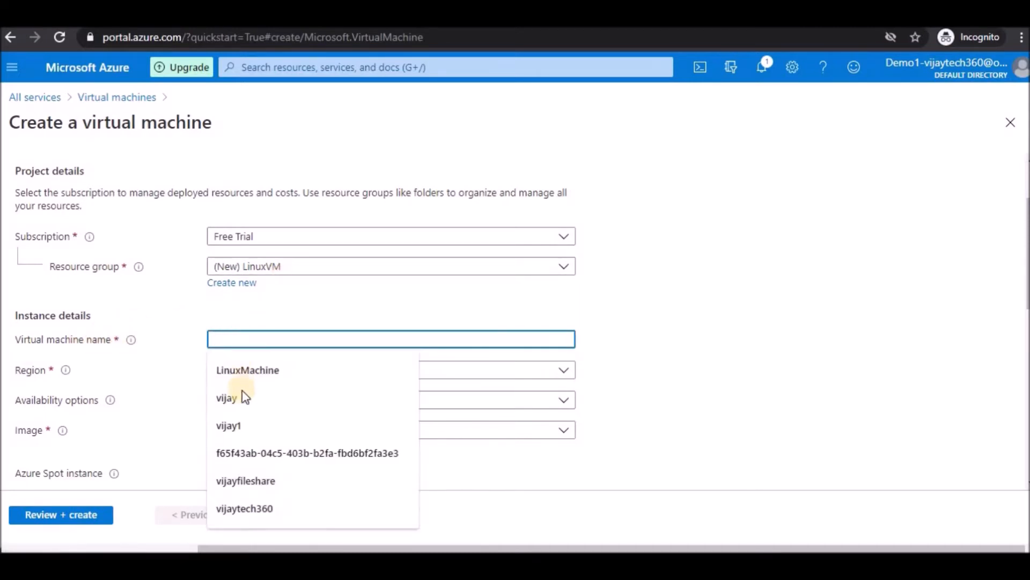
left_click(241, 396)
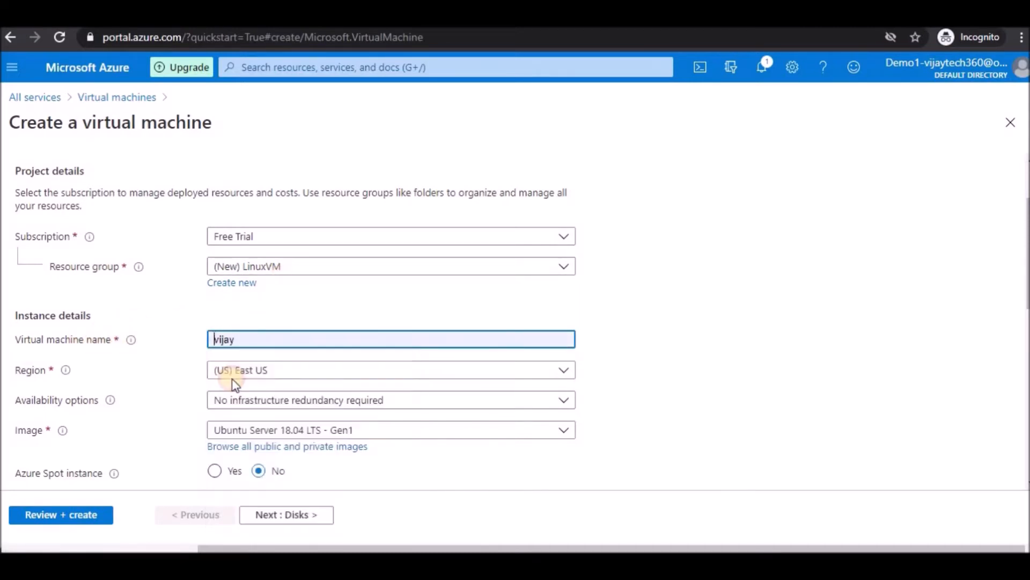
left_click(729, 311)
scroll(590, 309, "down", 3)
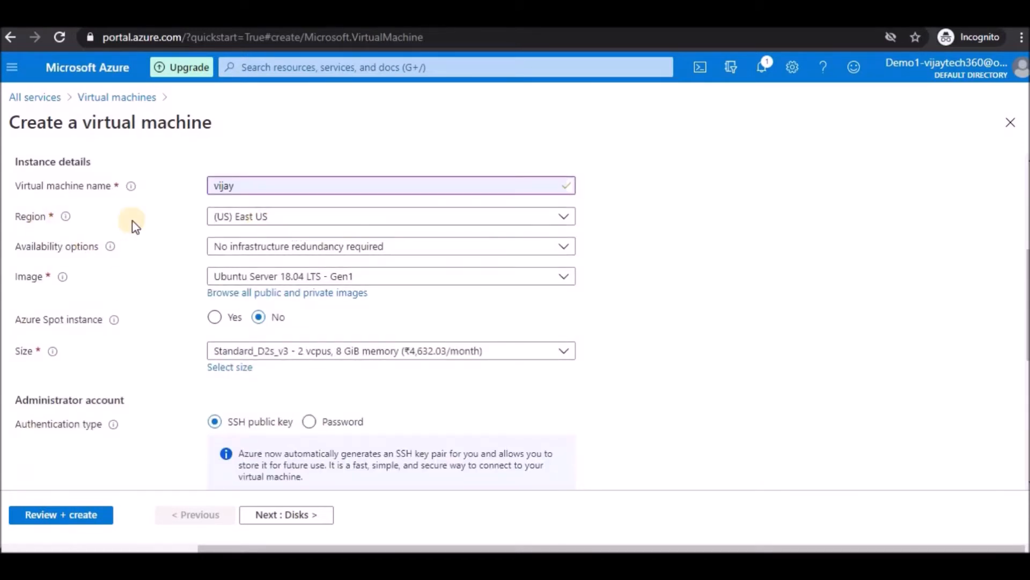
left_click(252, 220)
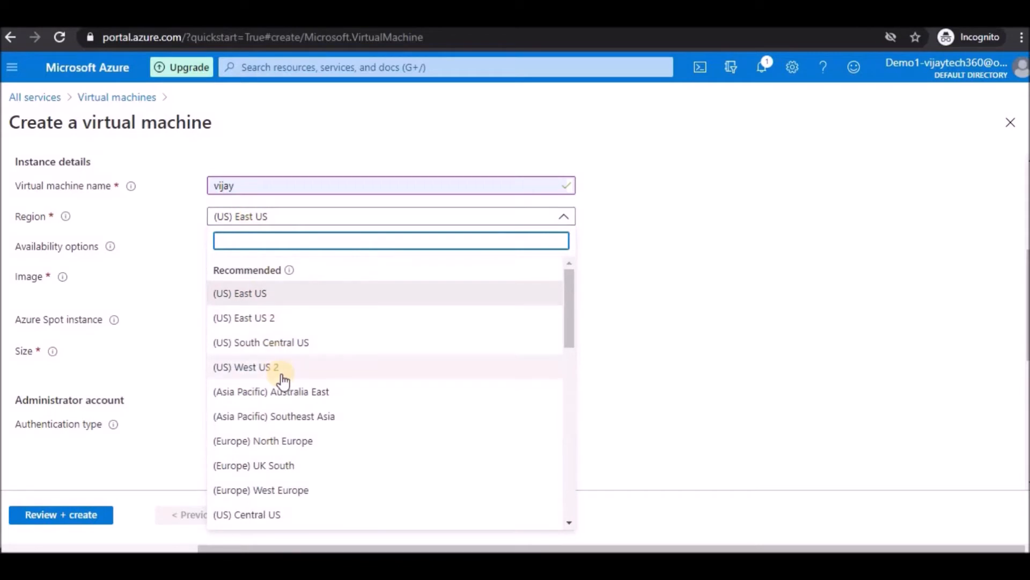
left_click(277, 300)
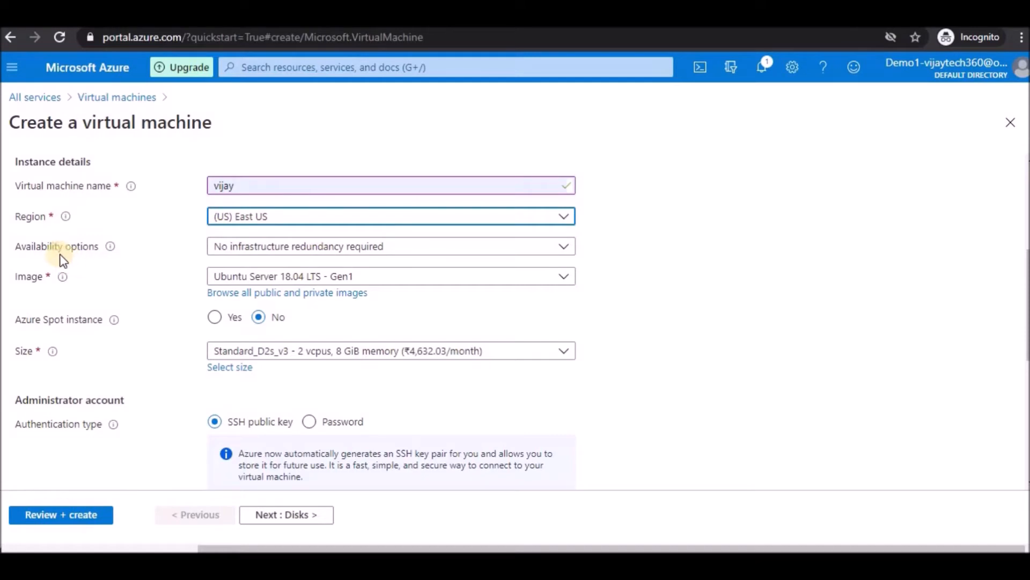
Step: Try the Availability zone option for the virtual machine and view the zones on offer
left_click(233, 249)
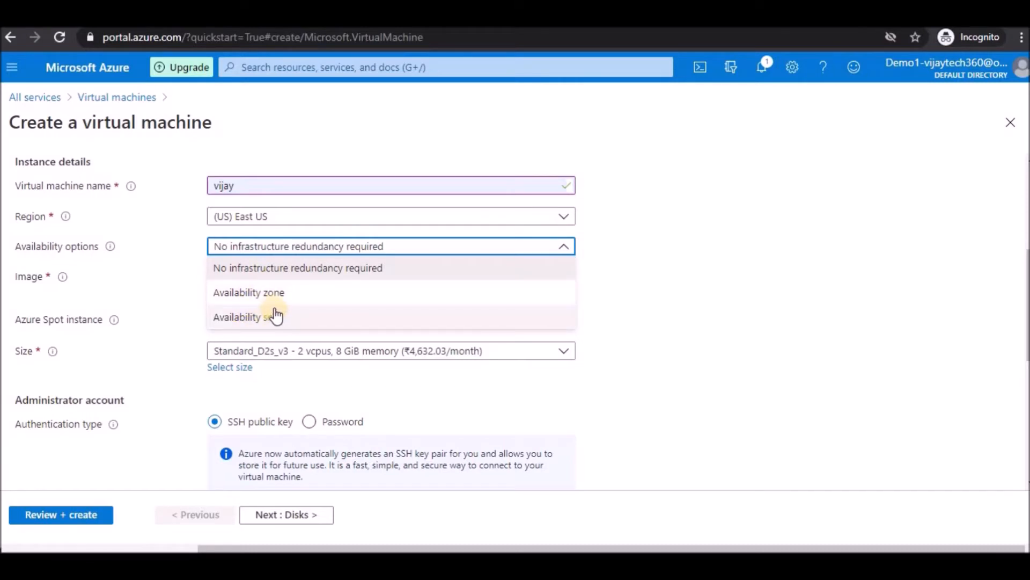
left_click(262, 292)
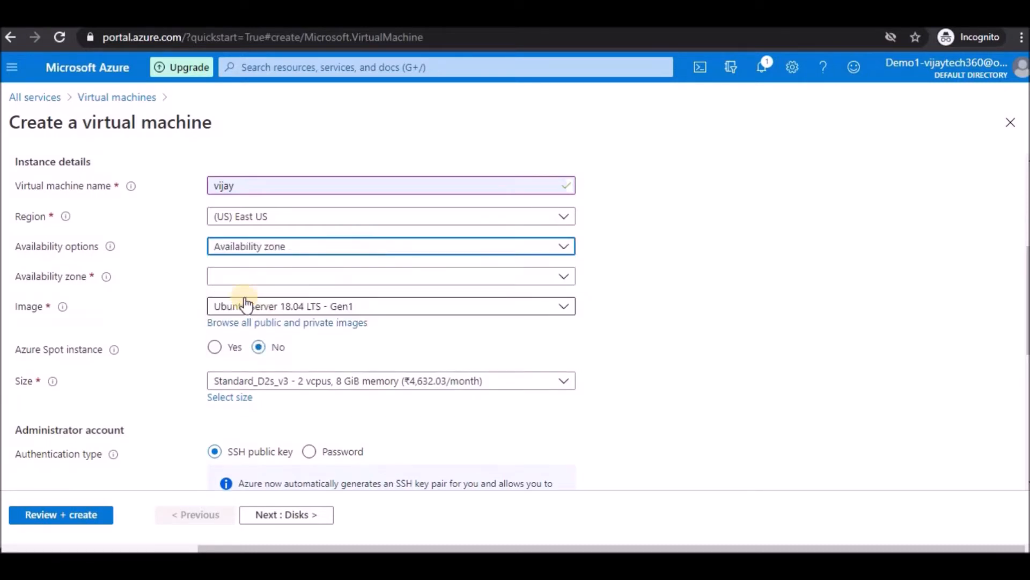
left_click(226, 278)
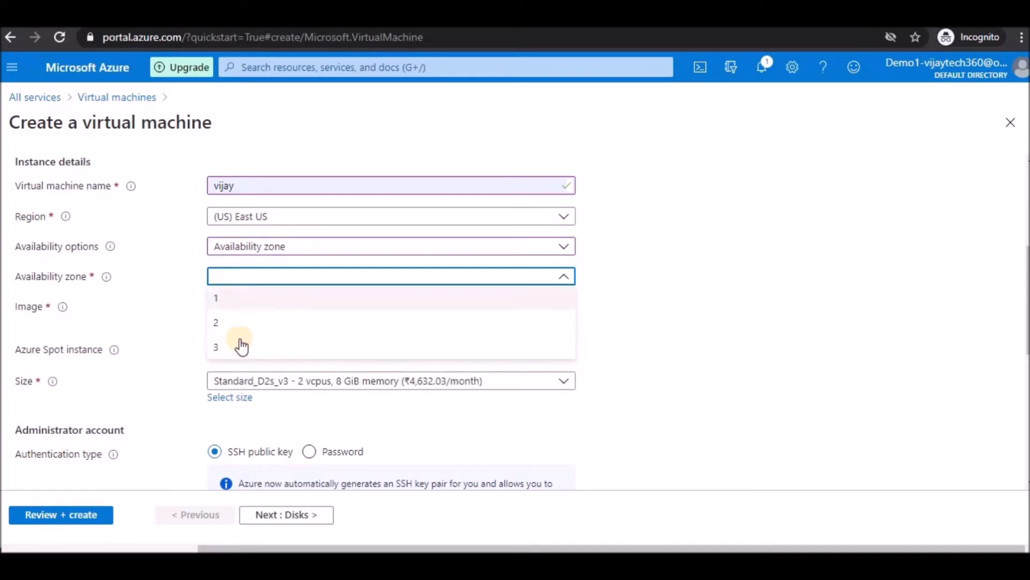
Step: Try the Availability set option and view the fault and update domain settings for a new set without creating it
left_click(246, 259)
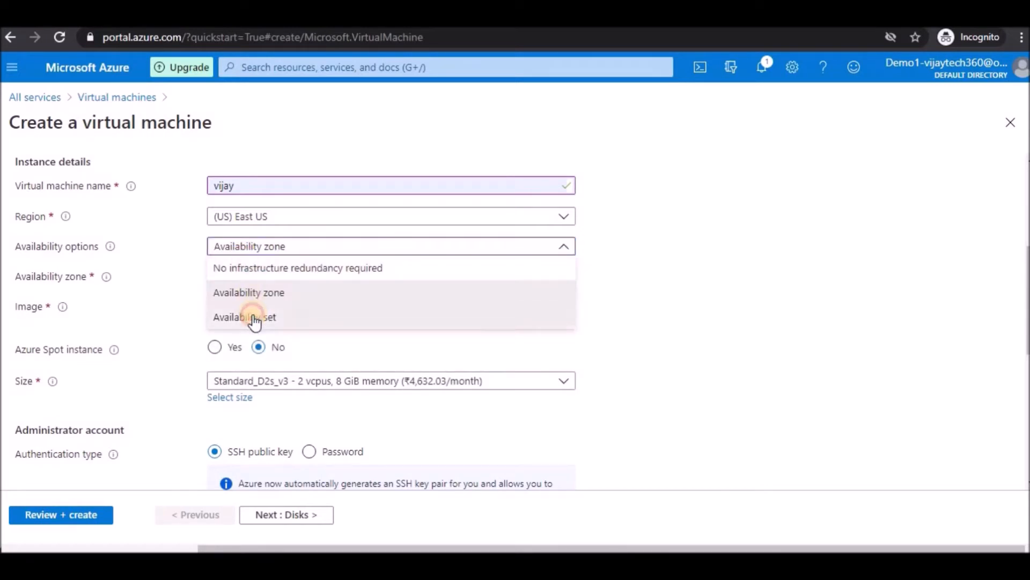
left_click(252, 317)
left_click(288, 279)
left_click(655, 292)
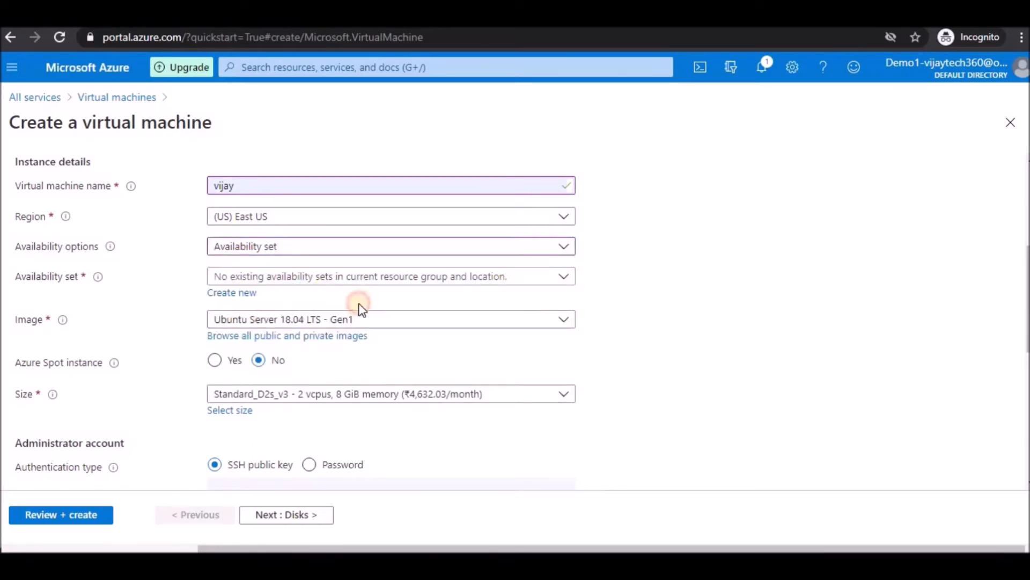
left_click(251, 292)
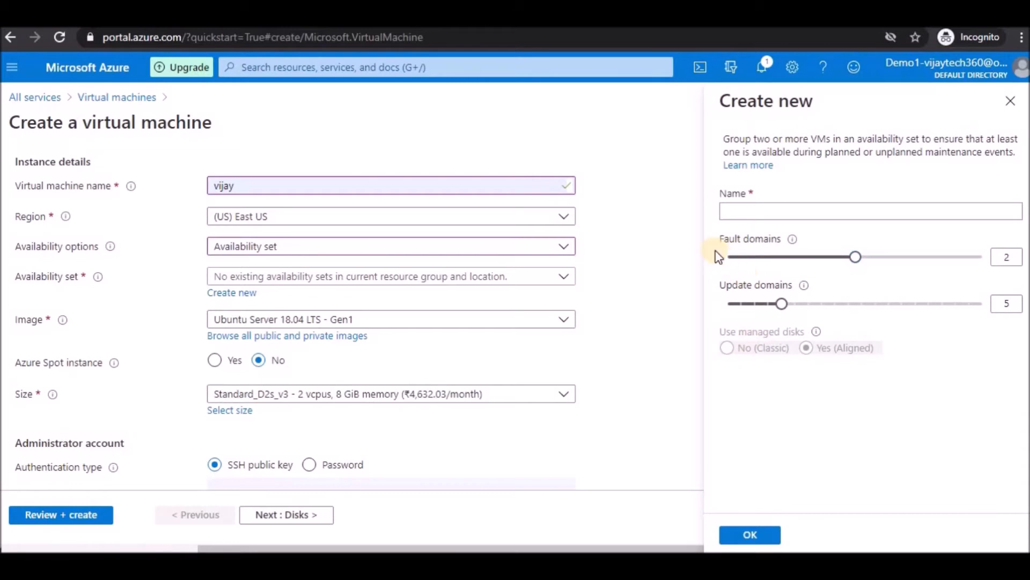
mouse_move(805, 297)
left_click(1006, 108)
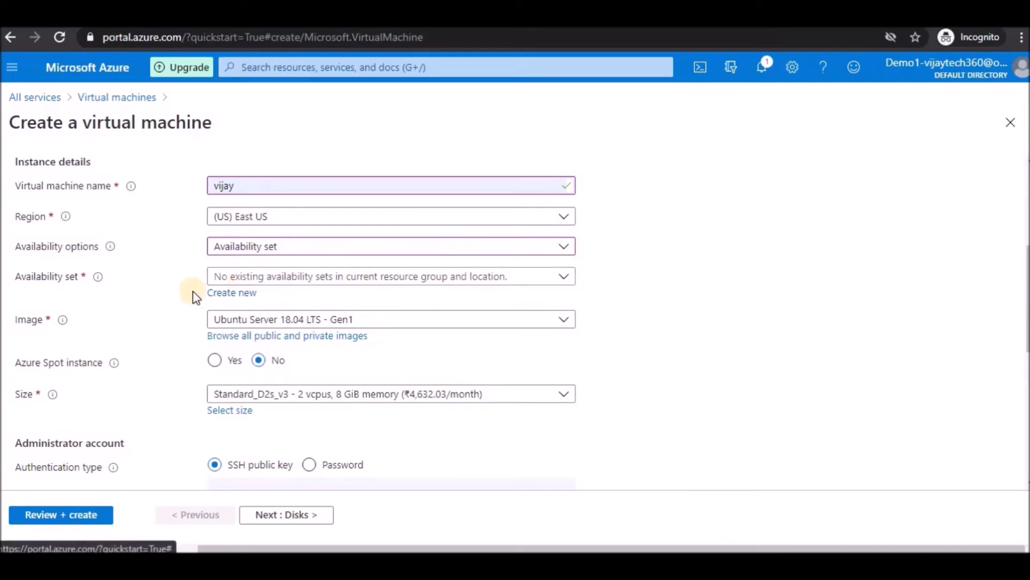
Step: Set the availability options to No infrastructure redundancy required and choose the Ubuntu Server 18.04 LTS - Gen1 image
left_click(282, 247)
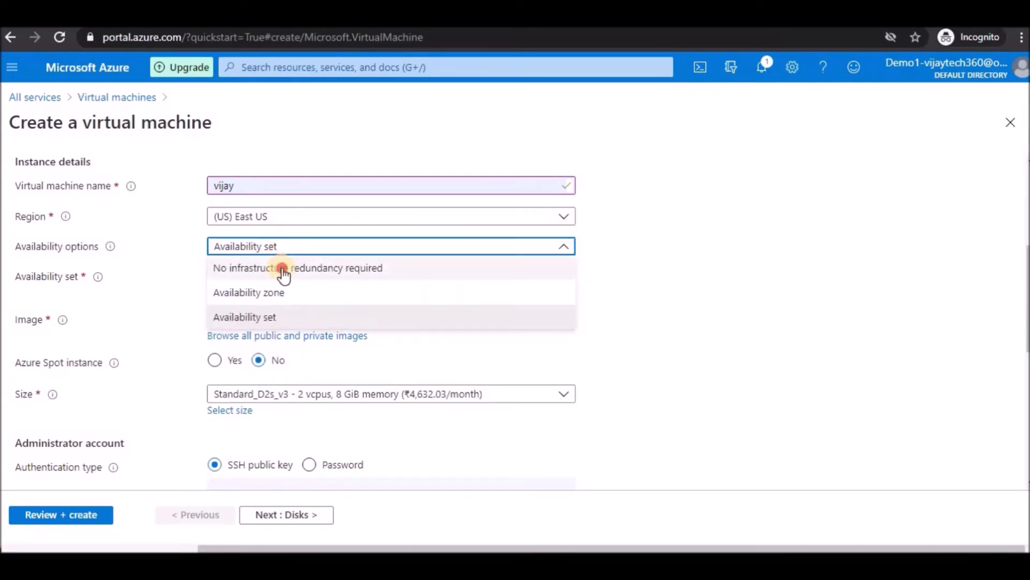
left_click(281, 268)
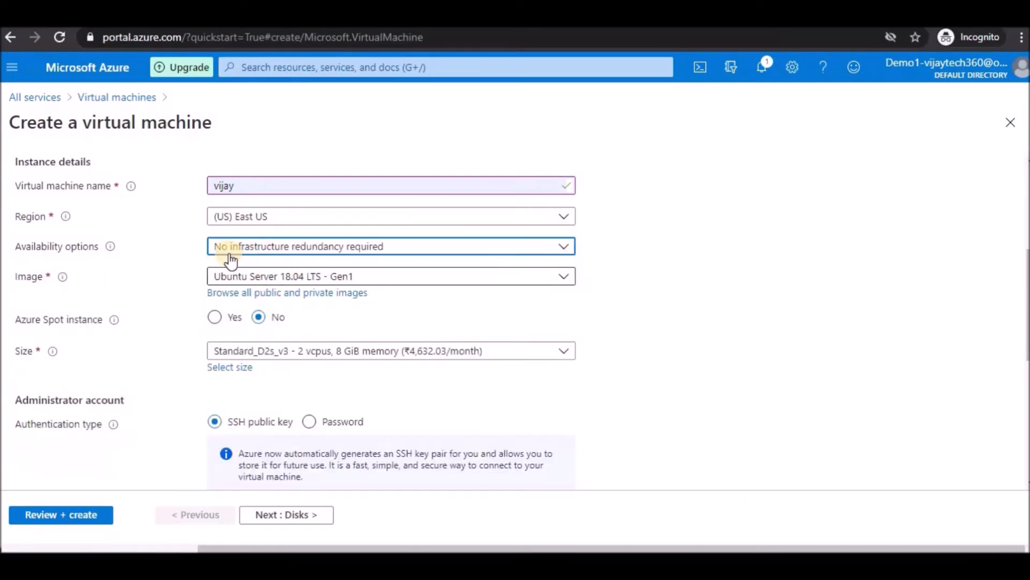
left_click(329, 276)
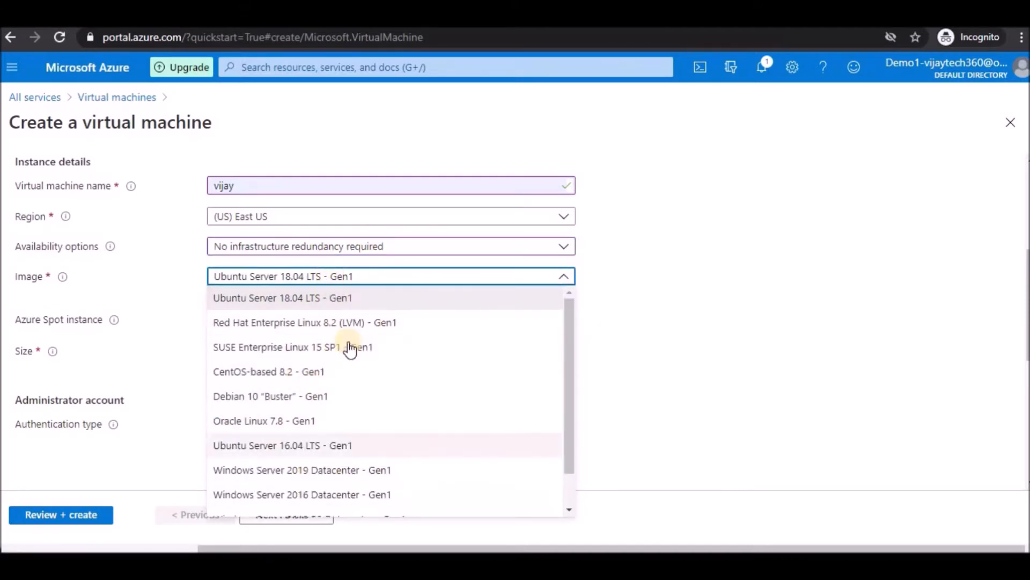
left_click_drag(568, 350, 568, 430)
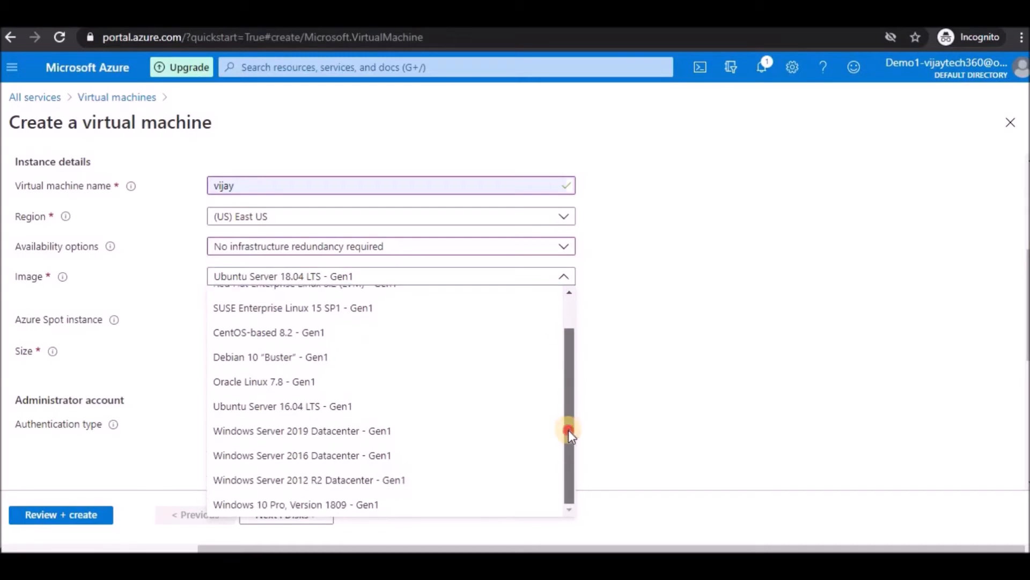
left_click_drag(568, 376, 566, 338)
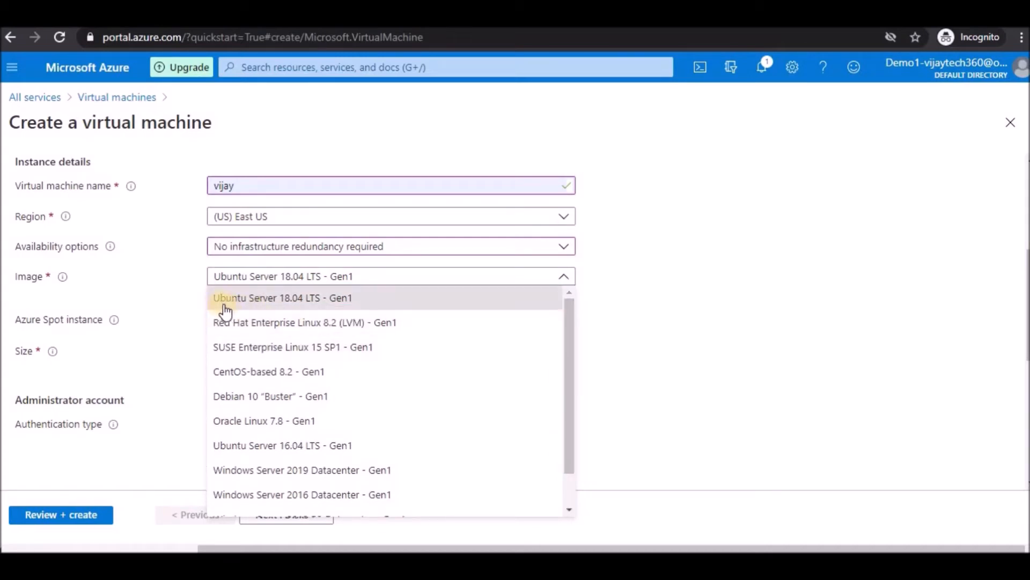
left_click(311, 298)
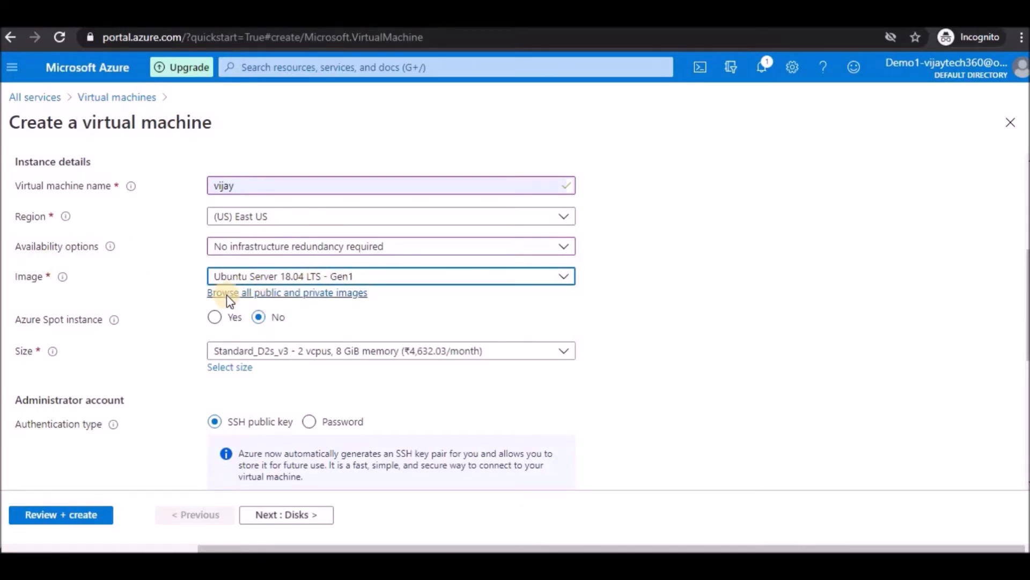
Step: Browse the public and private marketplace images, then return to the virtual machine's instance details
left_click(260, 300)
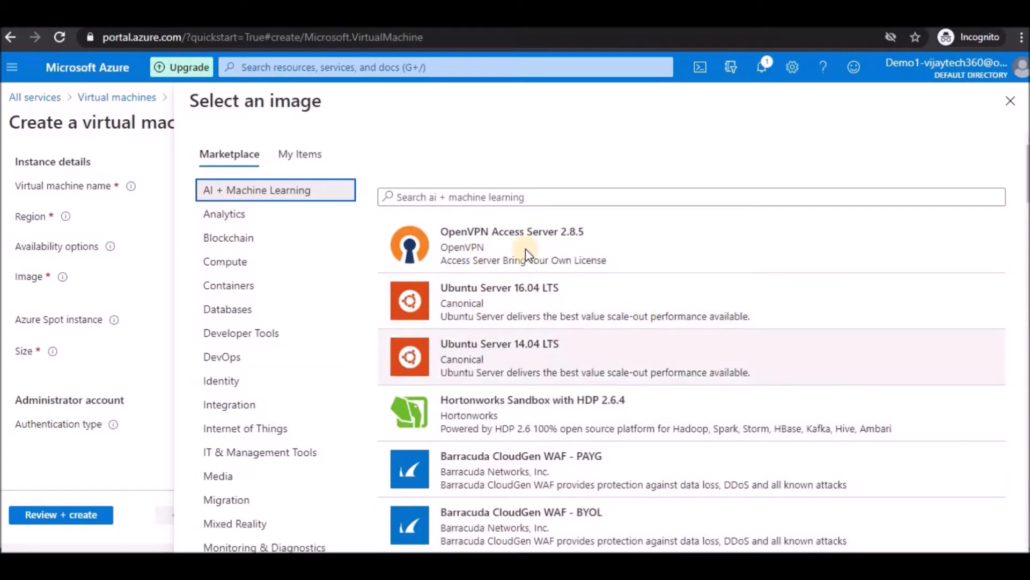
scroll(739, 458, "down", 1)
scroll(740, 457, "down", 10)
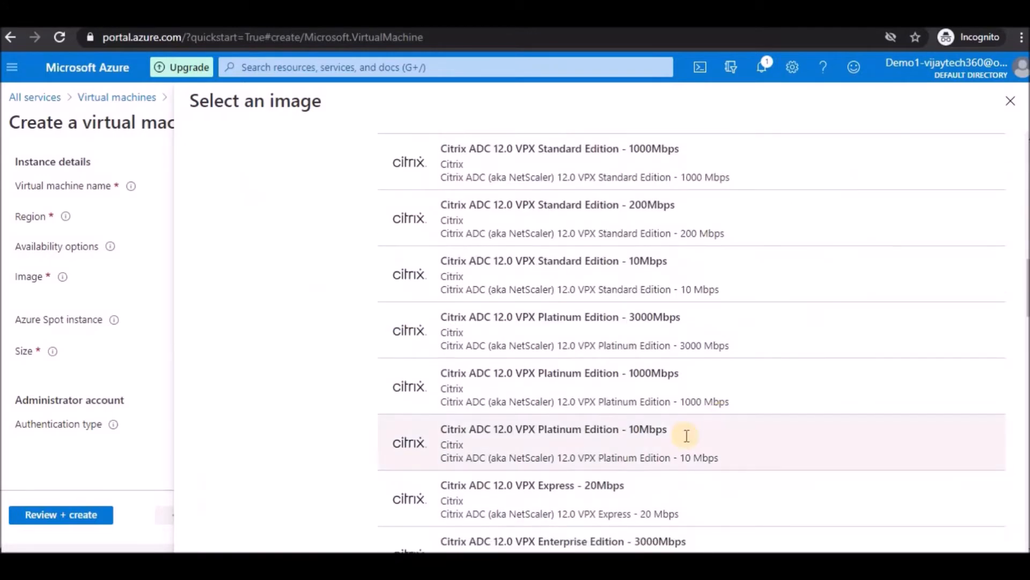
scroll(685, 433, "up", 7)
scroll(962, 311, "up", 5)
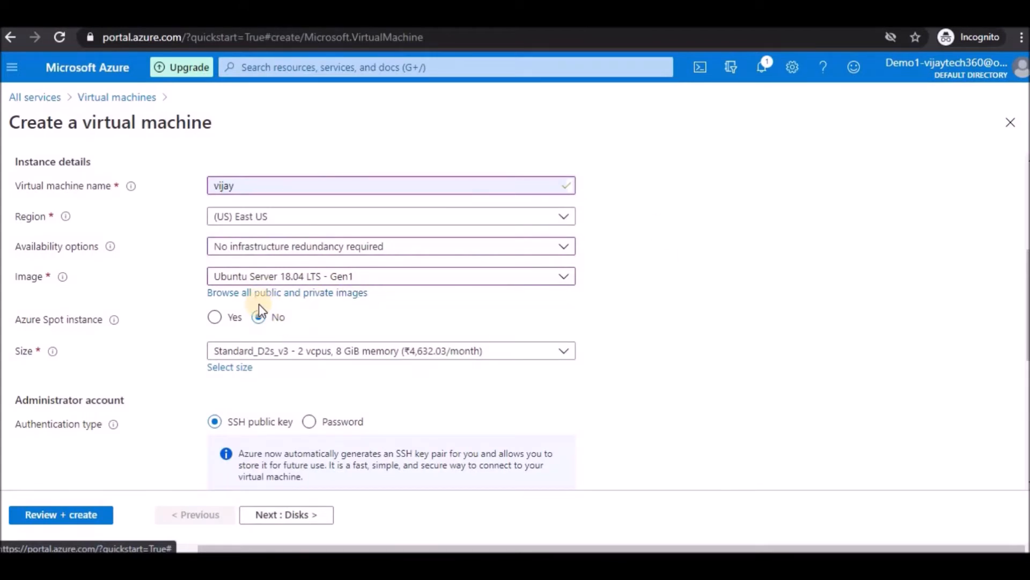
Step: Choose the Ubuntu Server 18.04 LTS - Gen1 image again and check the Azure Spot instance setting
left_click(224, 277)
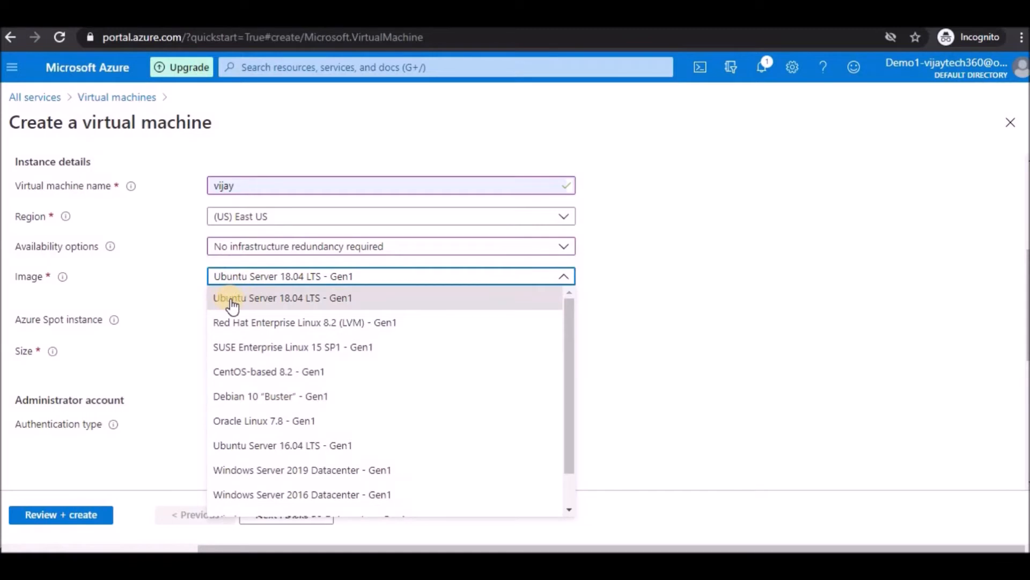
left_click(310, 304)
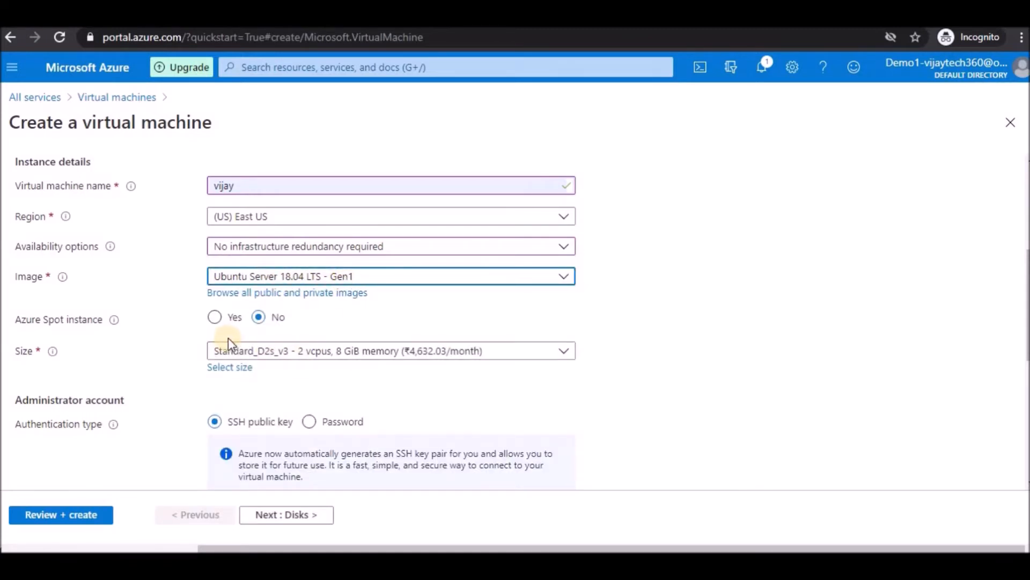
scroll(177, 316, "down", 2)
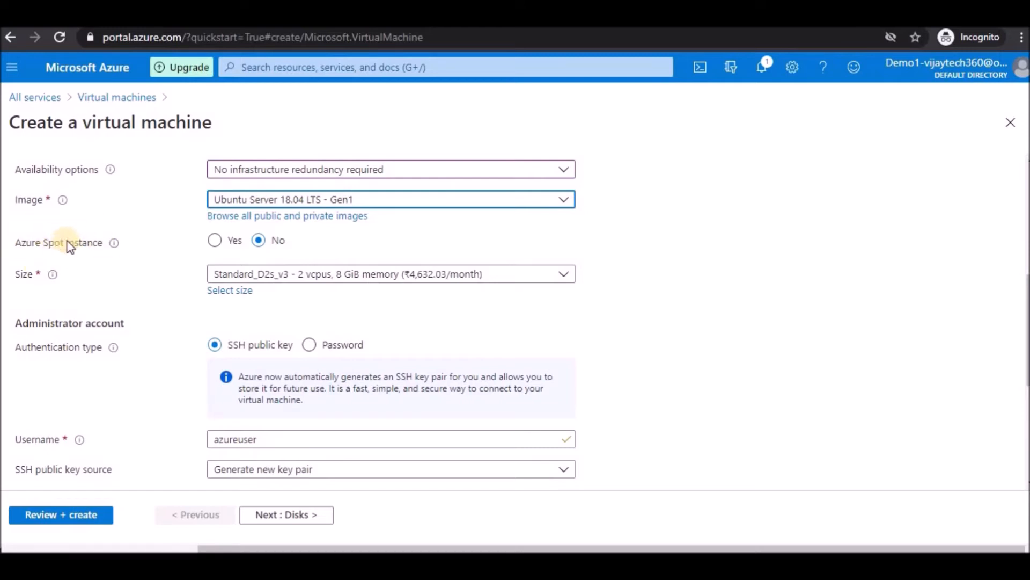
mouse_move(115, 245)
mouse_move(29, 245)
left_mouse_down()
mouse_move(97, 245)
mouse_move(21, 245)
left_mouse_up()
left_click(14, 245)
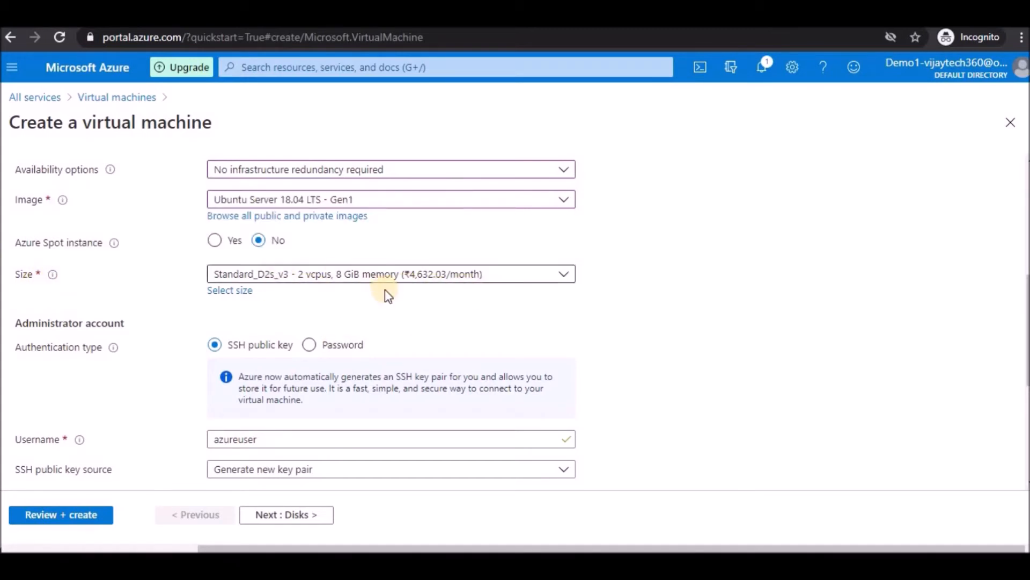
Step: Open the full list of VM sizes and examine the GPU sizes in the N-Series family
left_click(223, 293)
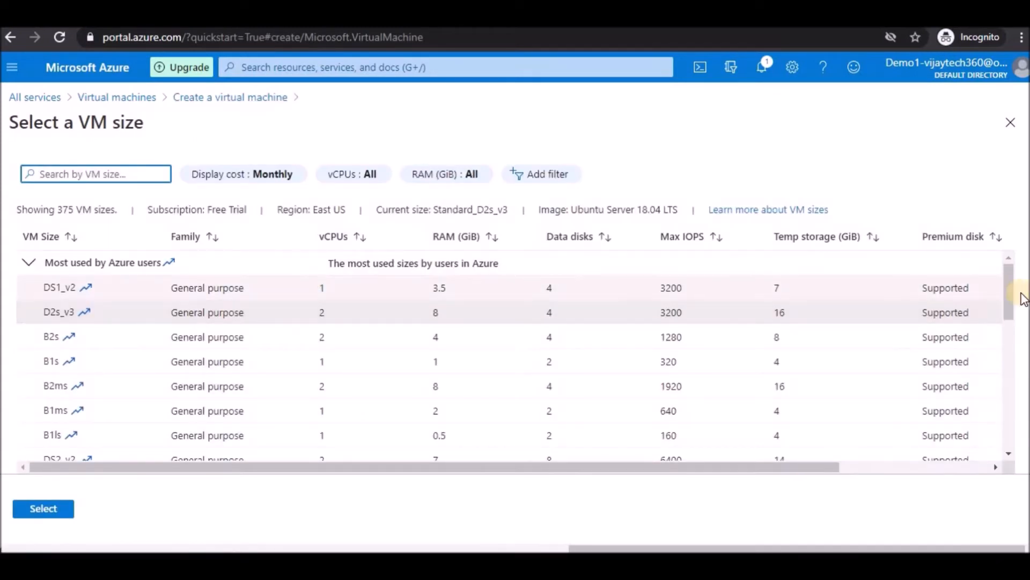
left_click_drag(1002, 265, 1004, 417)
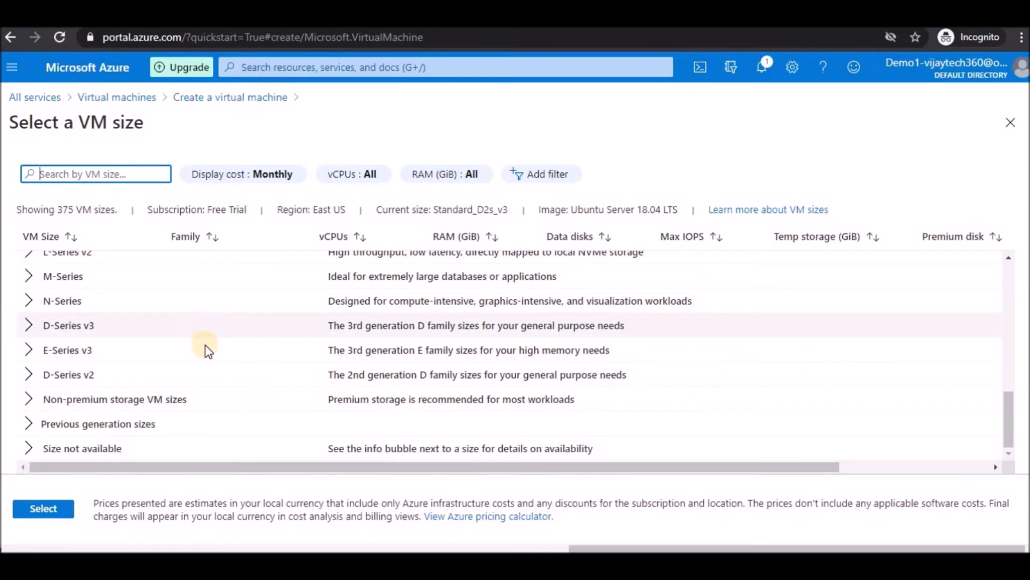
scroll(206, 345, "up", 8)
scroll(169, 274, "down", 8)
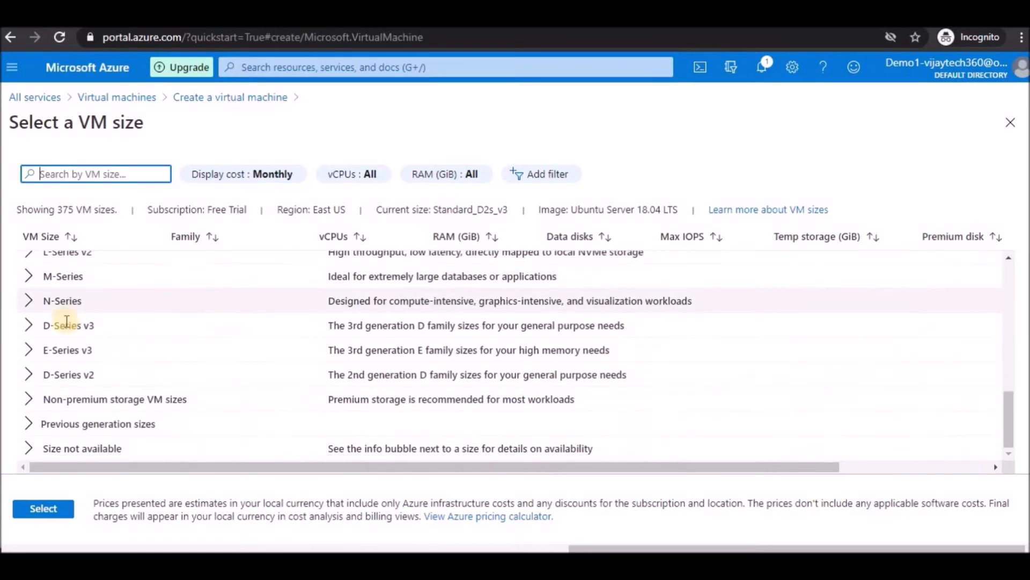
left_click(28, 301)
scroll(134, 336, "down", 5)
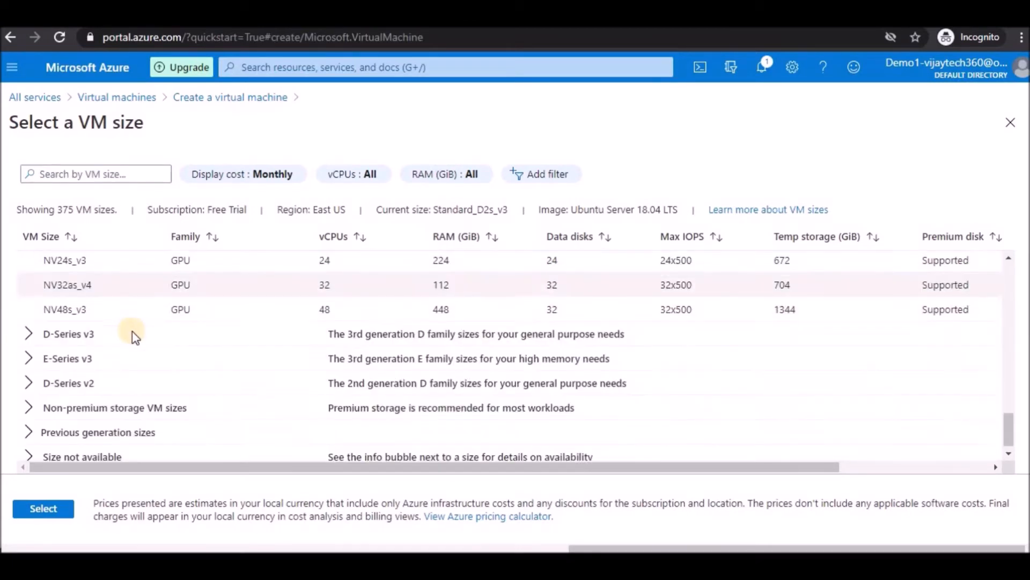
scroll(225, 336, "up", 4)
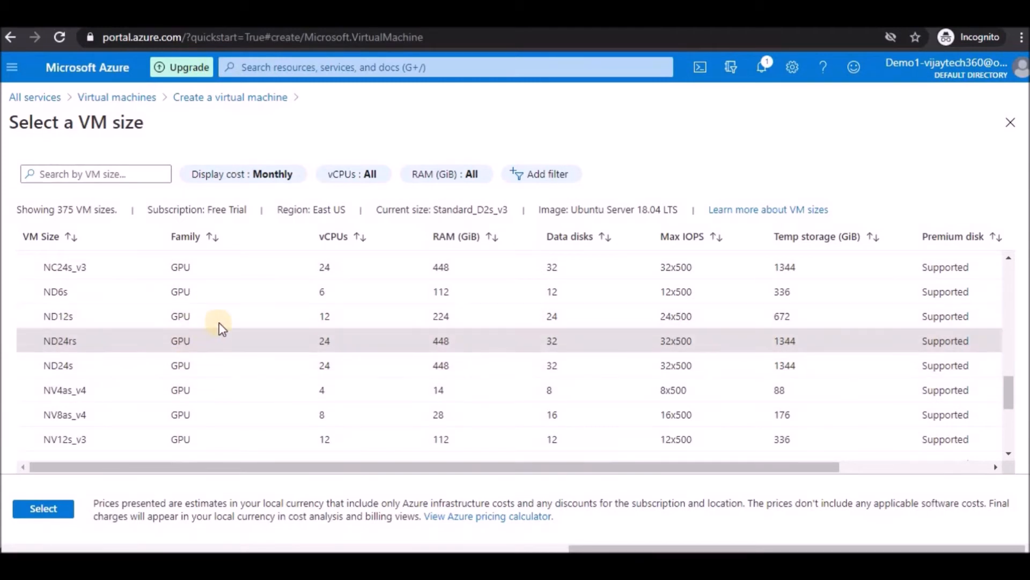
scroll(204, 333, "down", 4)
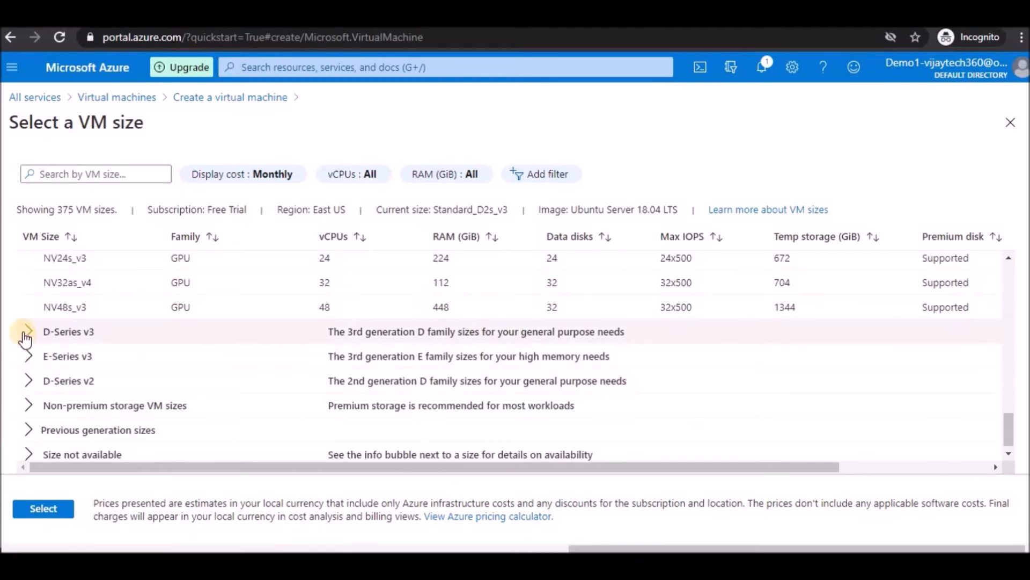
Step: Expand the D-Series v3 and E-Series v3 families and examine their VM sizes
left_click(25, 337)
scroll(226, 371, "down", 3)
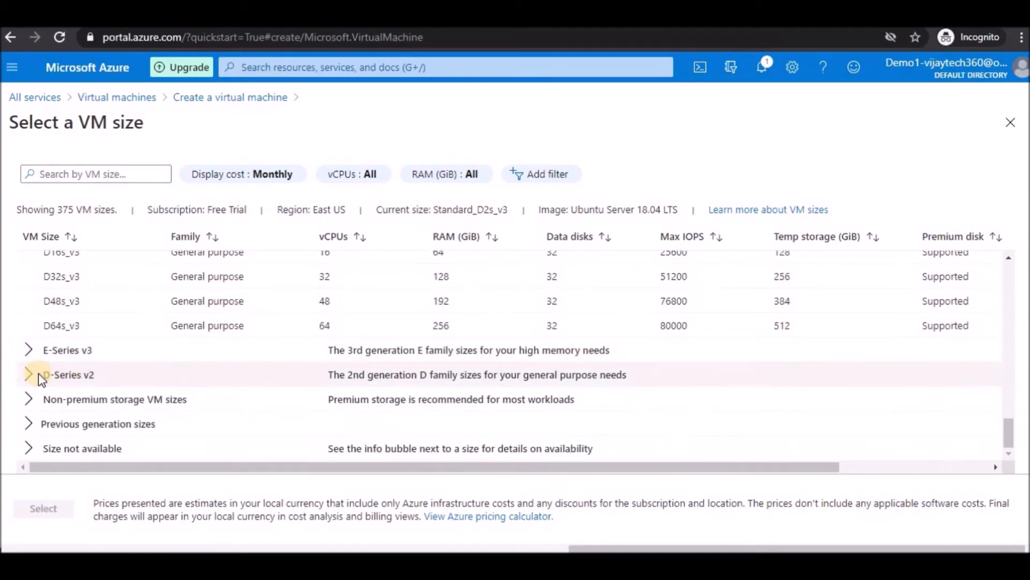
left_click(32, 351)
scroll(290, 365, "down", 3)
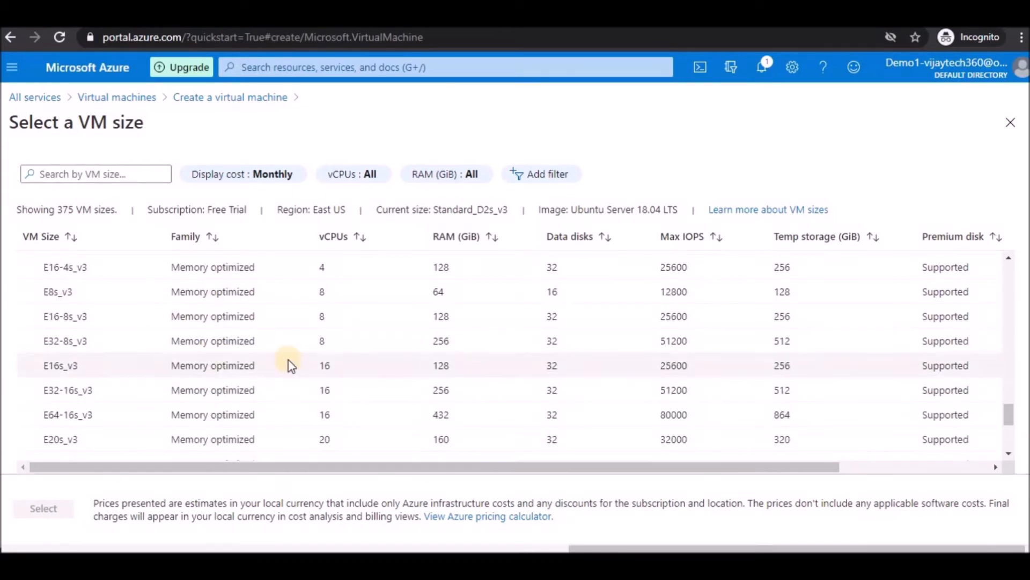
scroll(219, 361, "down", 5)
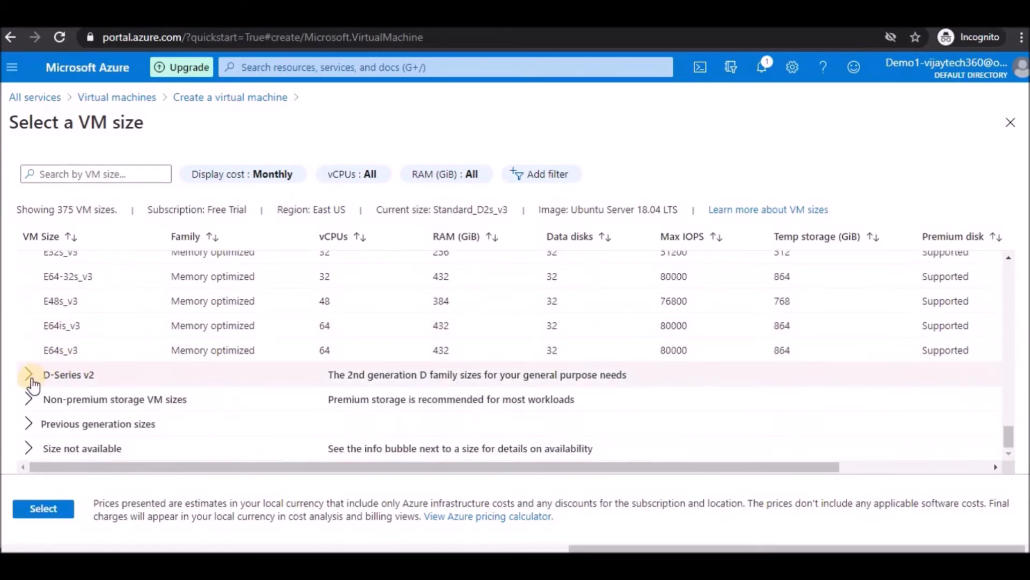
Step: Expand the D-Series v2 and non-premium storage groups, examine their sizes, and return to the most used sizes
left_click(29, 376)
scroll(279, 375, "down", 5)
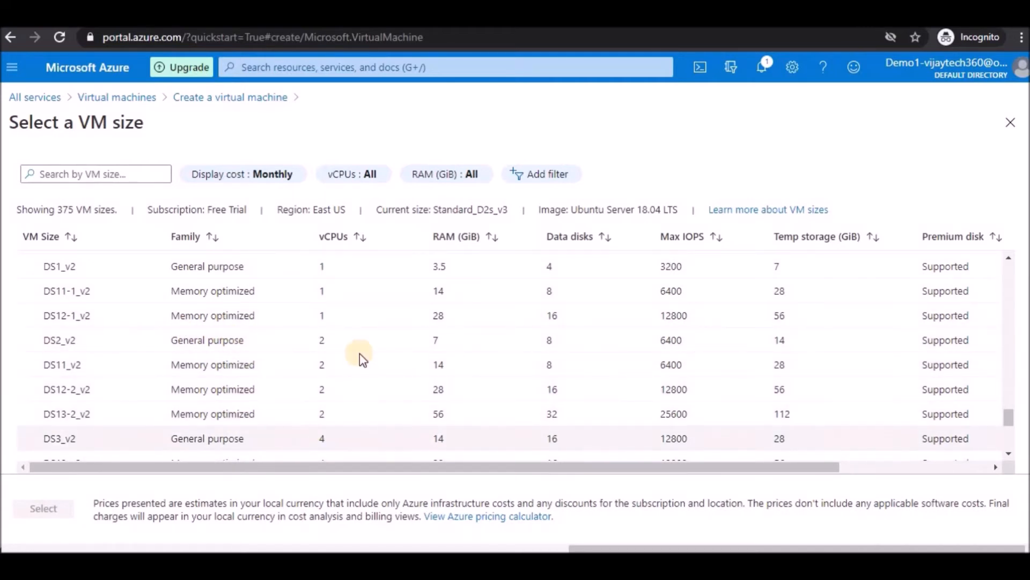
scroll(284, 365, "down", 4)
scroll(277, 386, "down", 1)
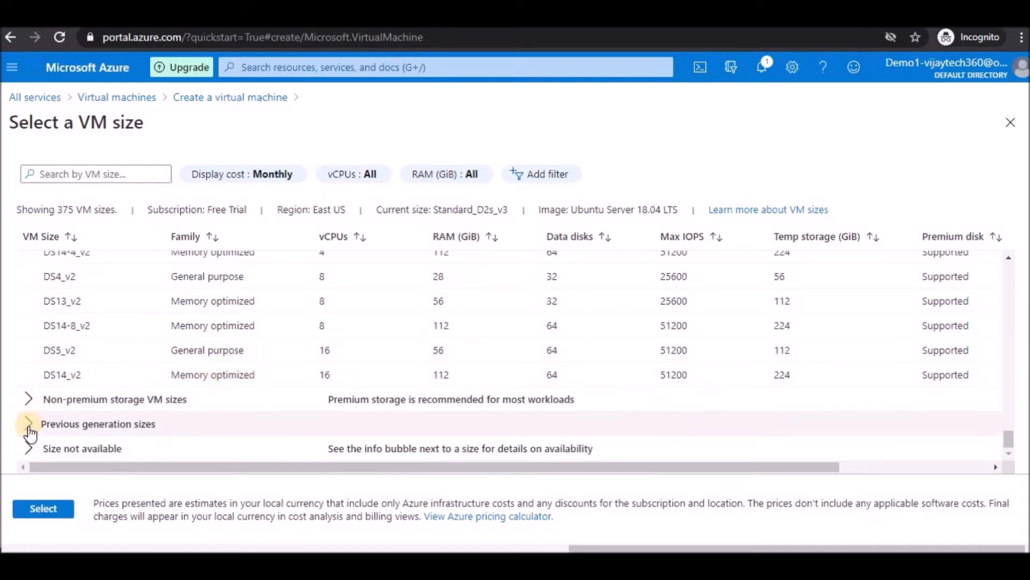
left_click(28, 402)
scroll(333, 394, "down", 4)
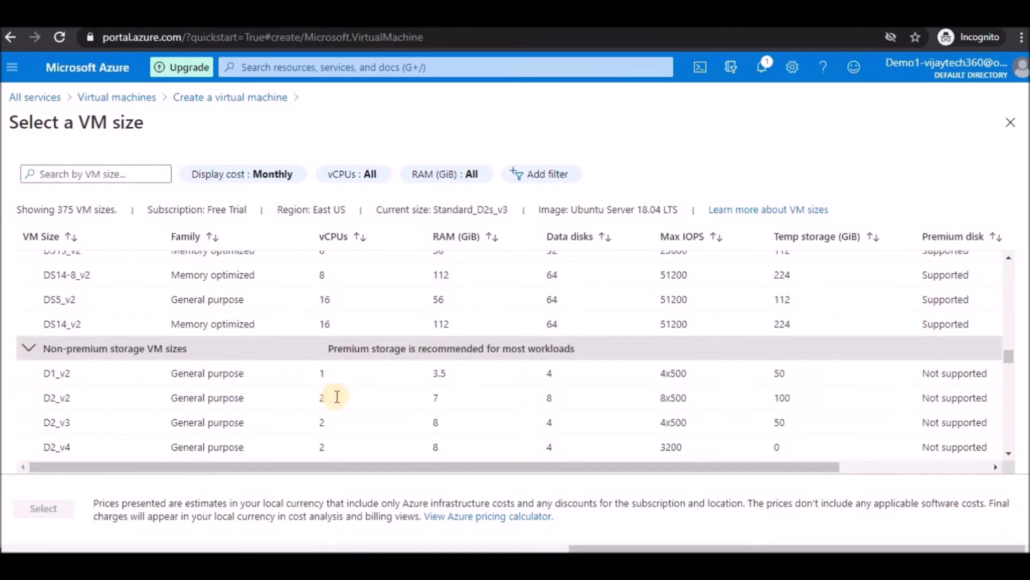
scroll(510, 377, "down", 10)
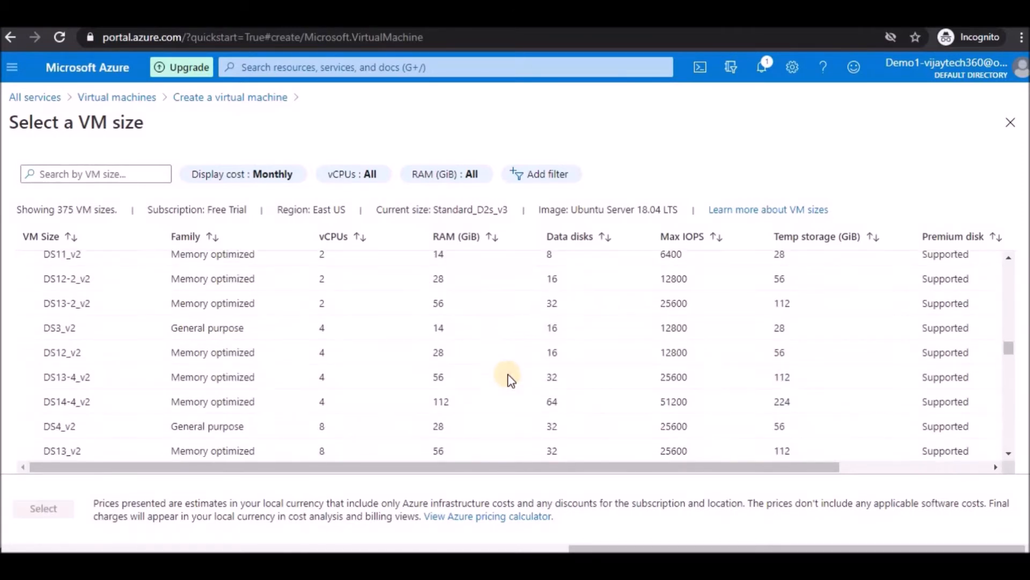
scroll(511, 374, "up", 15)
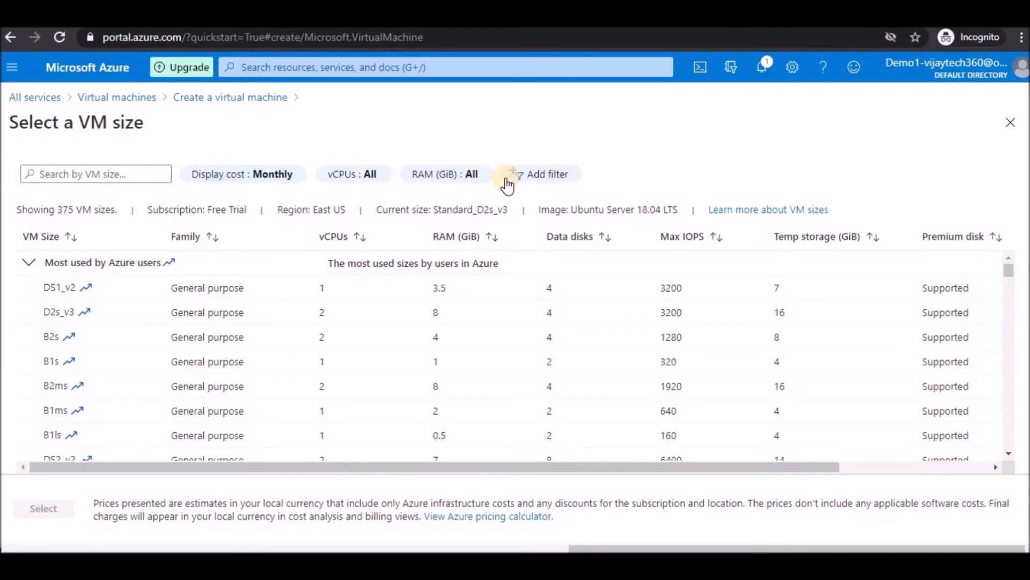
Step: View the RAM and vCPU filter options for the VM sizes without applying any filter
left_click(443, 174)
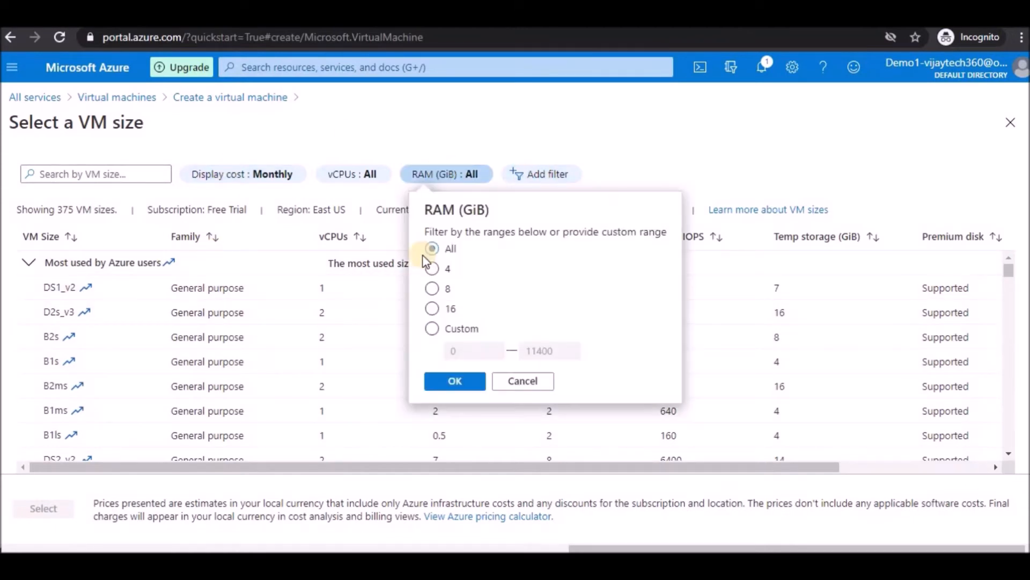
left_click(455, 328)
left_click(508, 382)
left_click(370, 175)
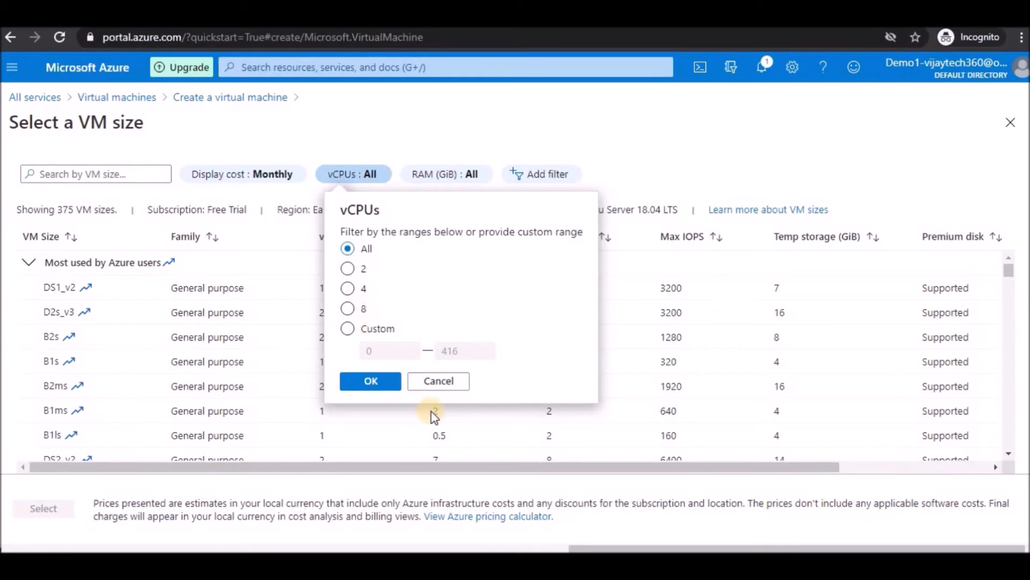
left_click(431, 382)
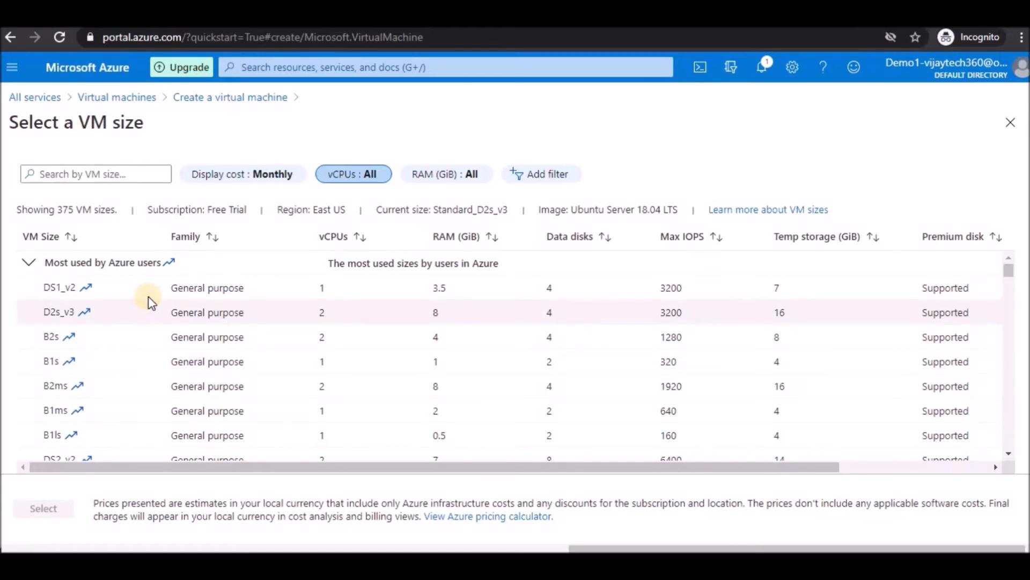
Step: Select the B2s size from the most used sizes and apply it to the virtual machine
scroll(288, 385, "down", 2)
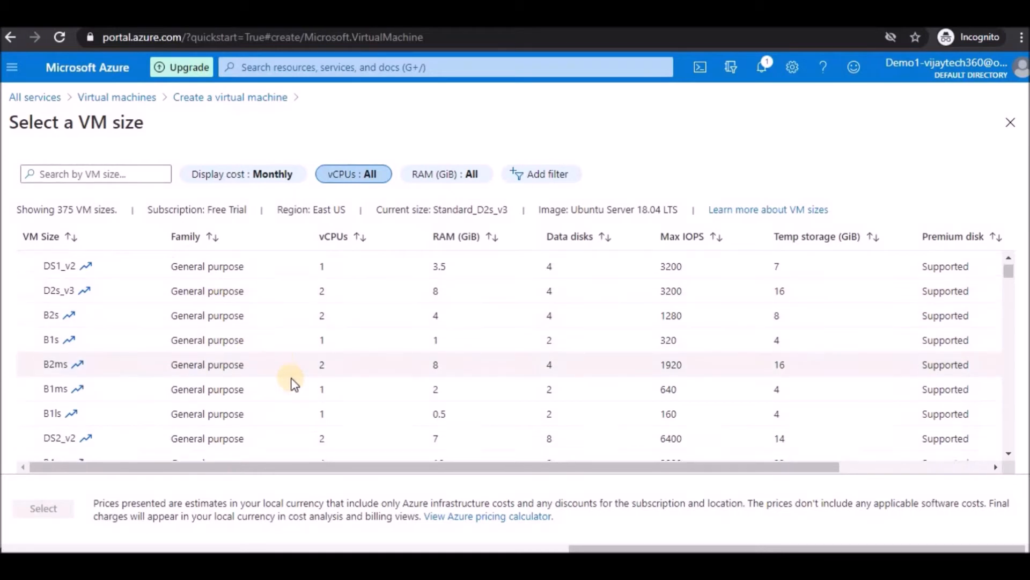
scroll(294, 385, "down", 3)
scroll(299, 379, "up", 5)
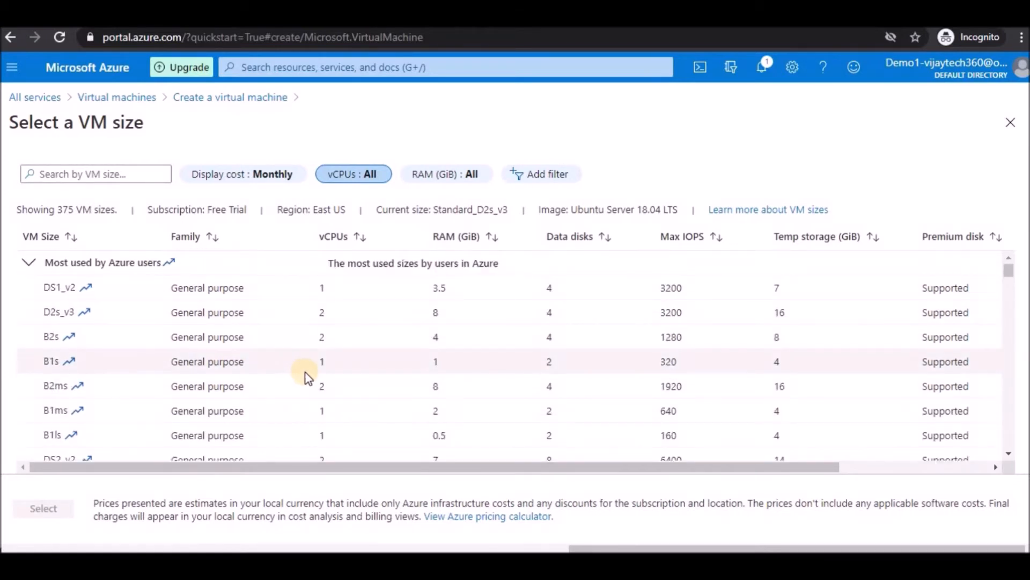
left_click(191, 349)
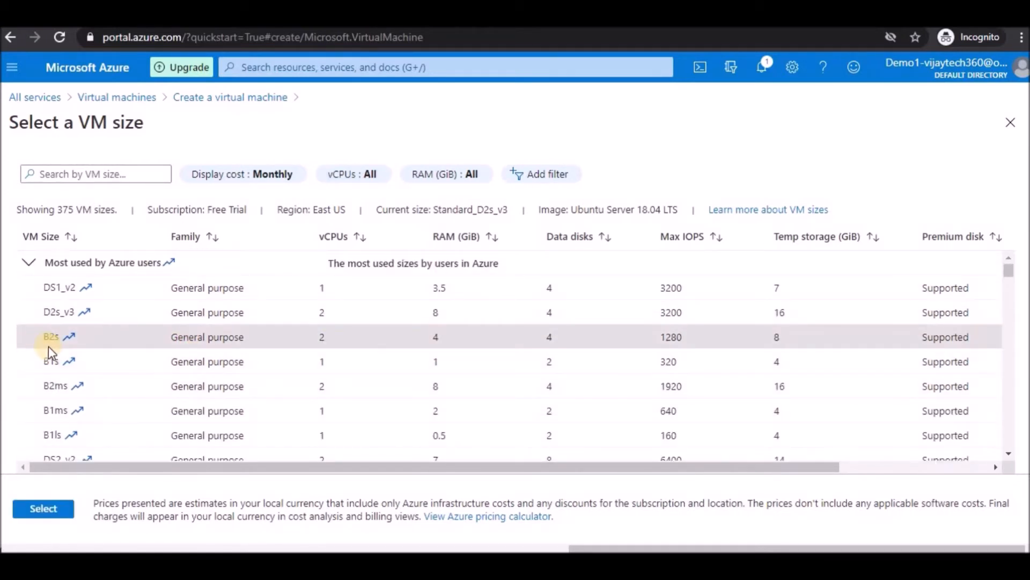
left_click(47, 504)
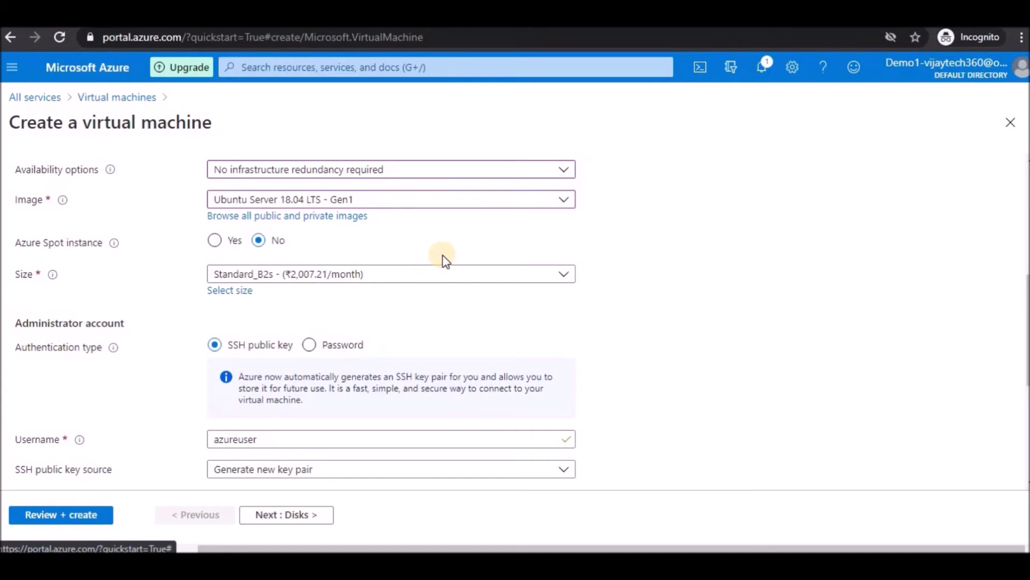
Step: Set the administrator account's authentication type to Password and fill in the administrator username
scroll(534, 318, "down", 3)
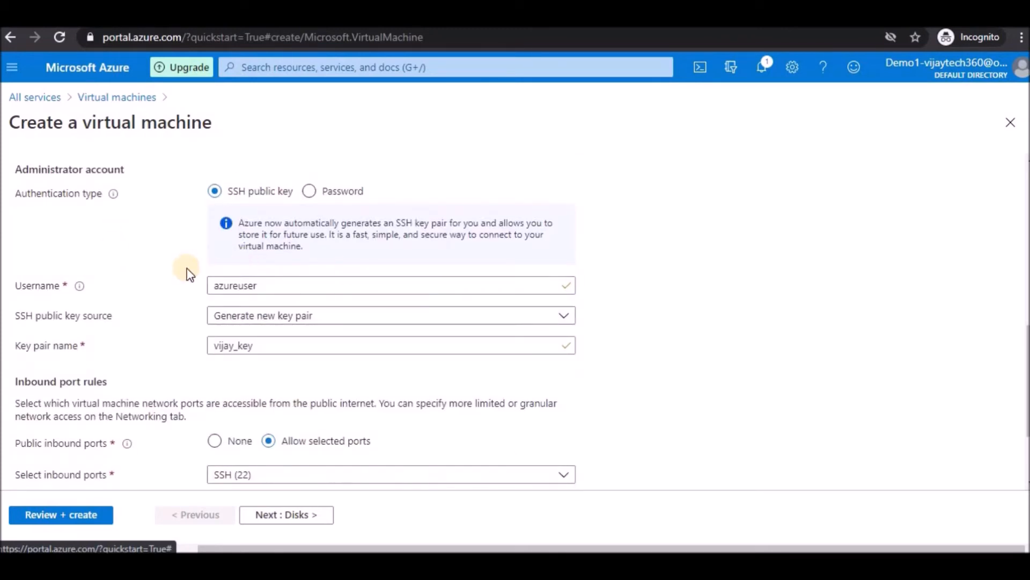
scroll(352, 276, "up", 6)
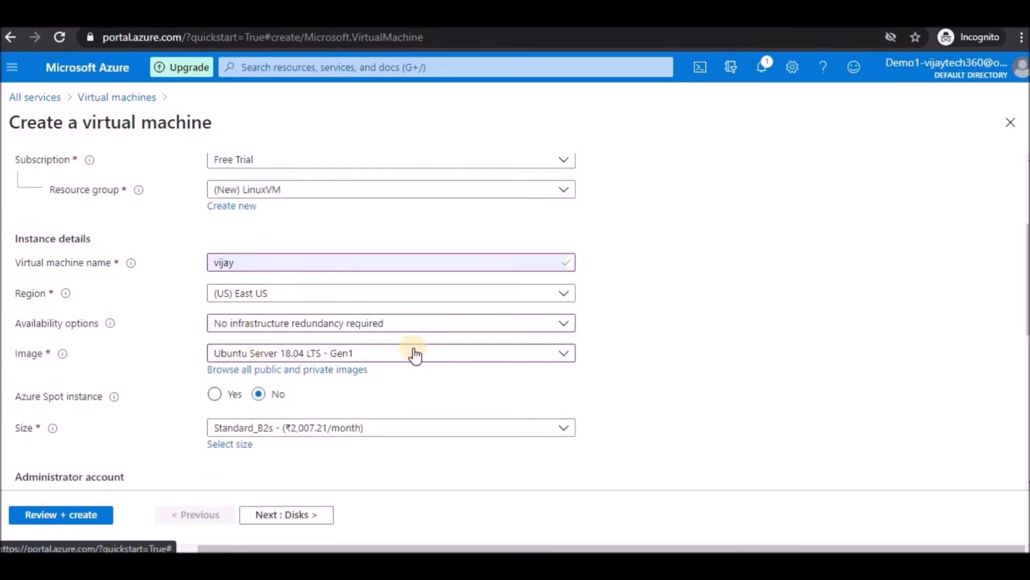
scroll(416, 354, "down", 6)
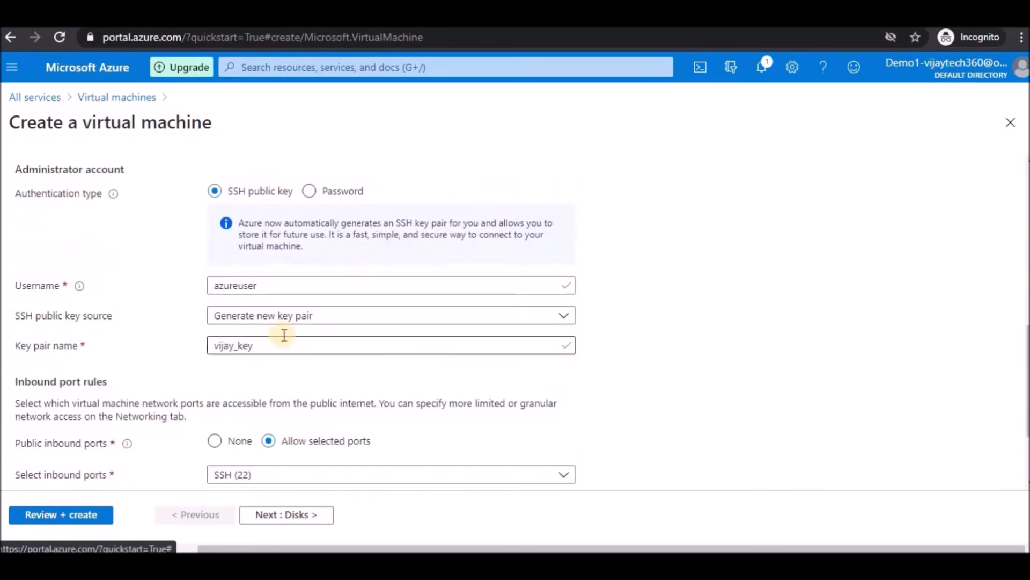
left_click(310, 192)
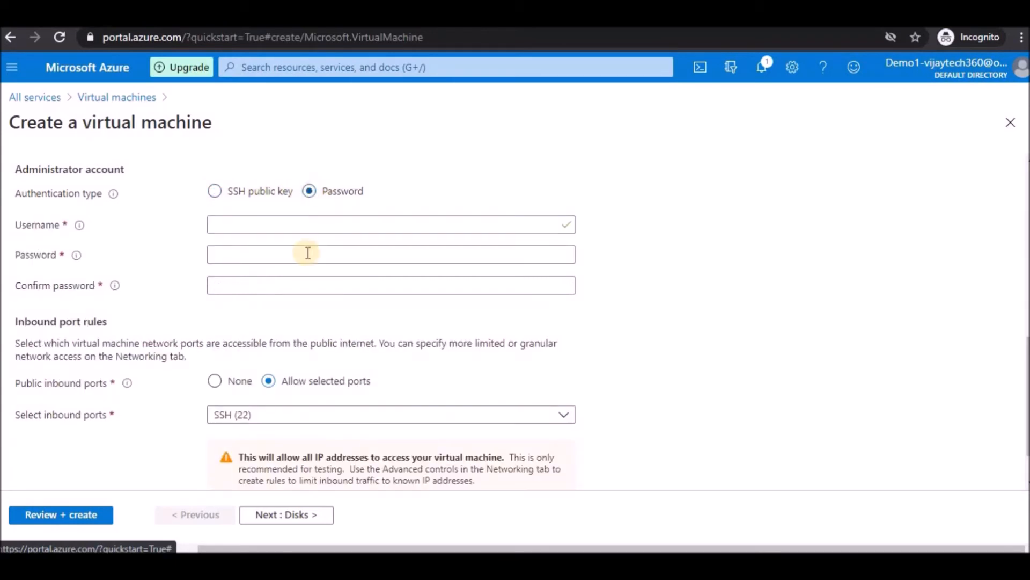
left_click(301, 229)
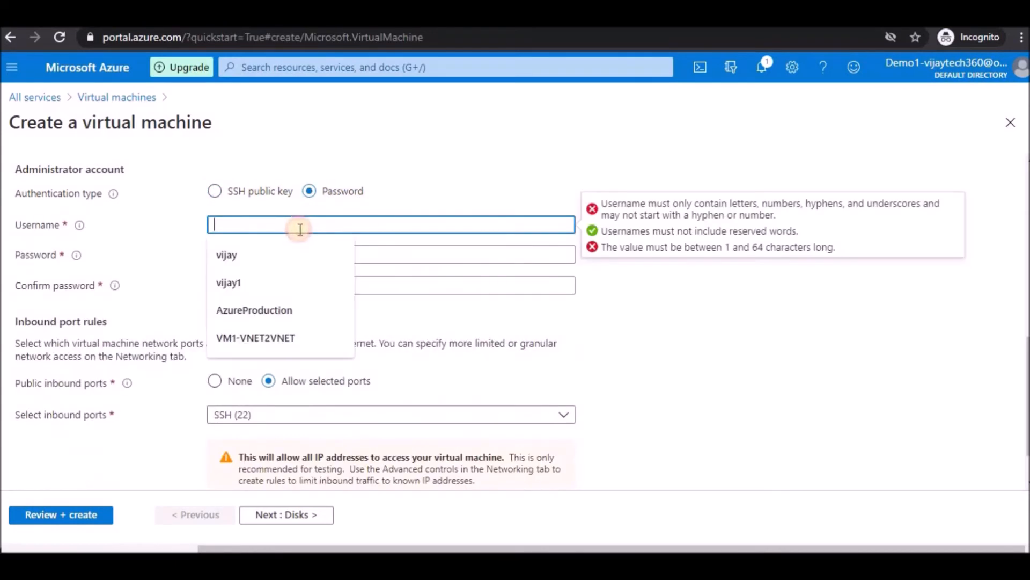
left_click(267, 255)
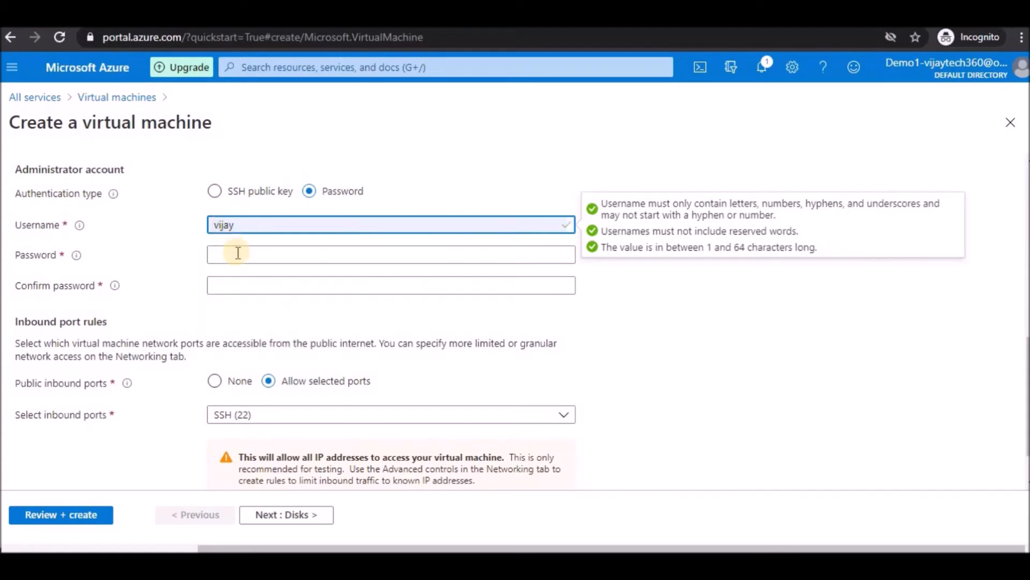
Step: Enter the administrator account password and repeat it in the confirmation field
left_click(238, 254)
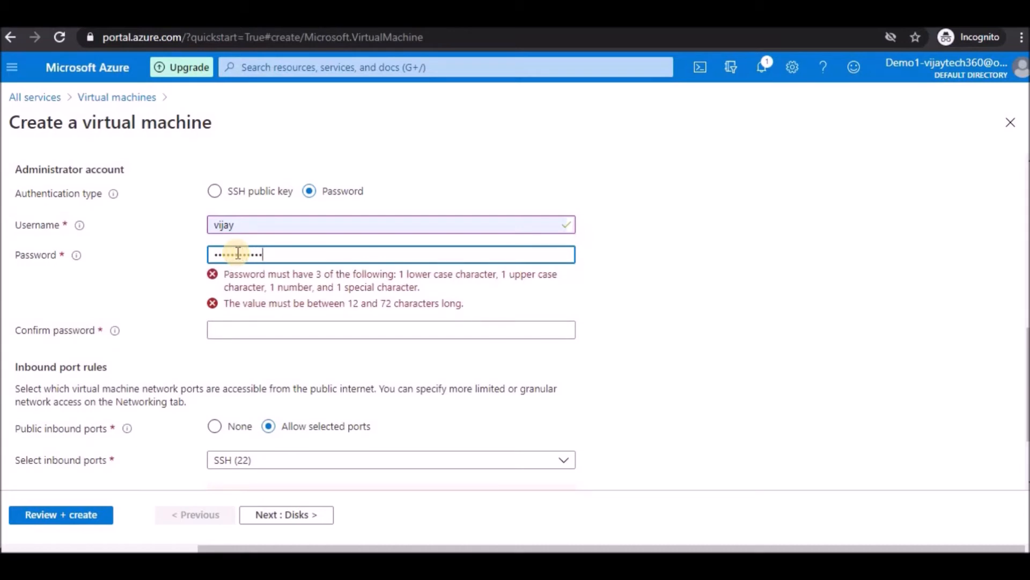
key("Tab")
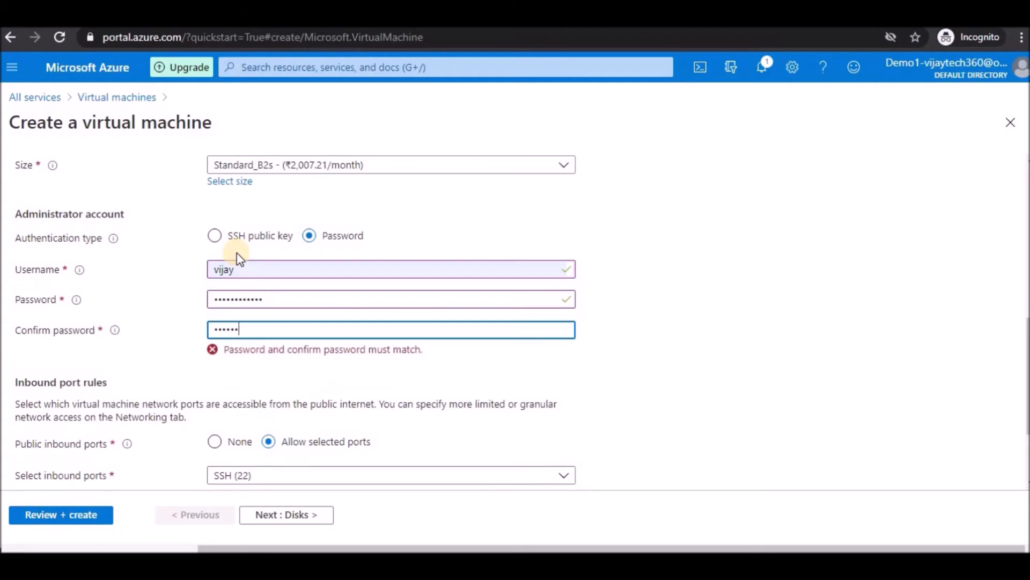
type("••")
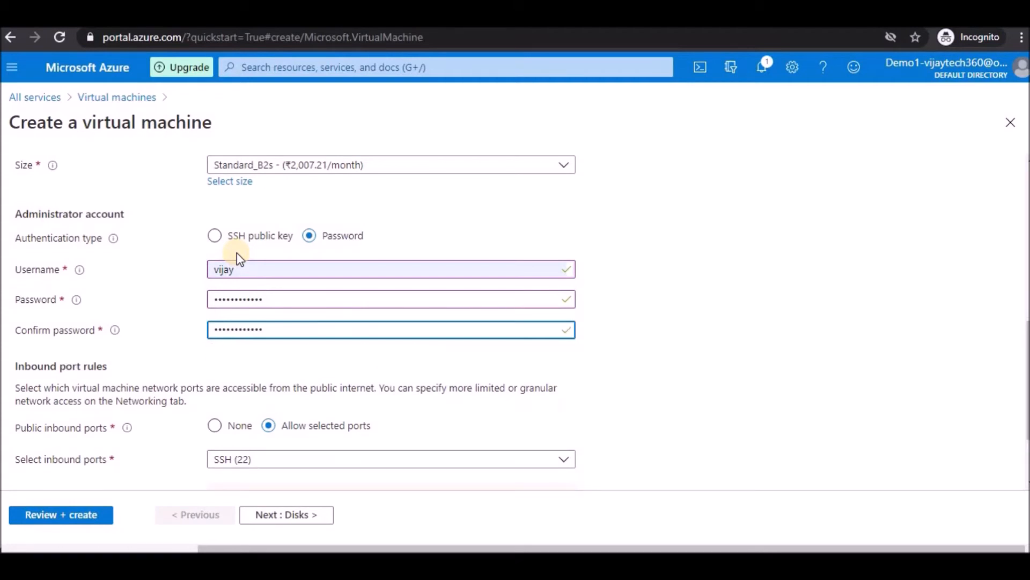
left_click(719, 344)
scroll(683, 342, "down", 1)
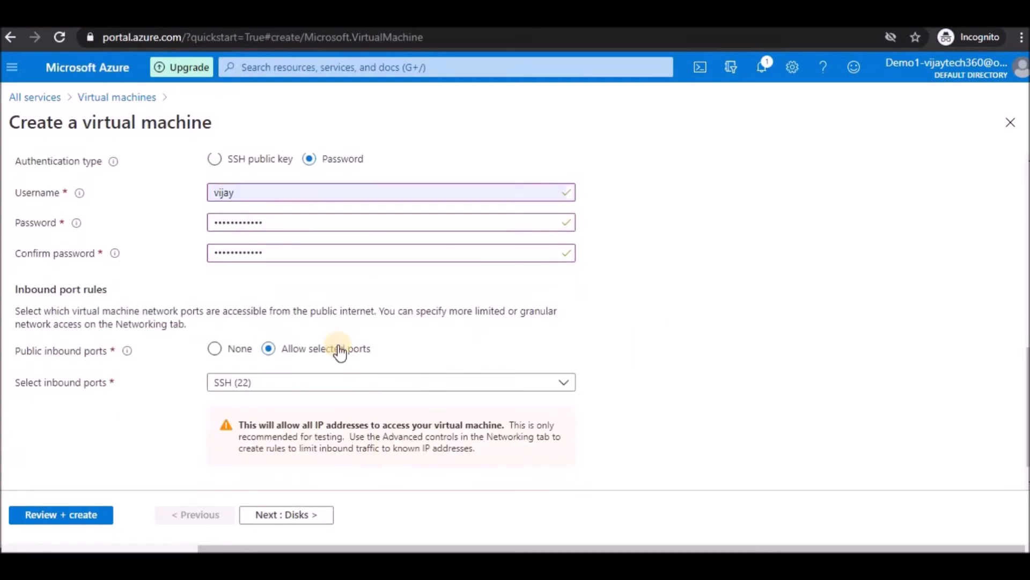
Step: Keep the public inbound ports allowed with only SSH (22) selected and proceed to the disk settings
left_click(278, 354)
scroll(293, 354, "up", 3)
scroll(239, 226, "up", 1)
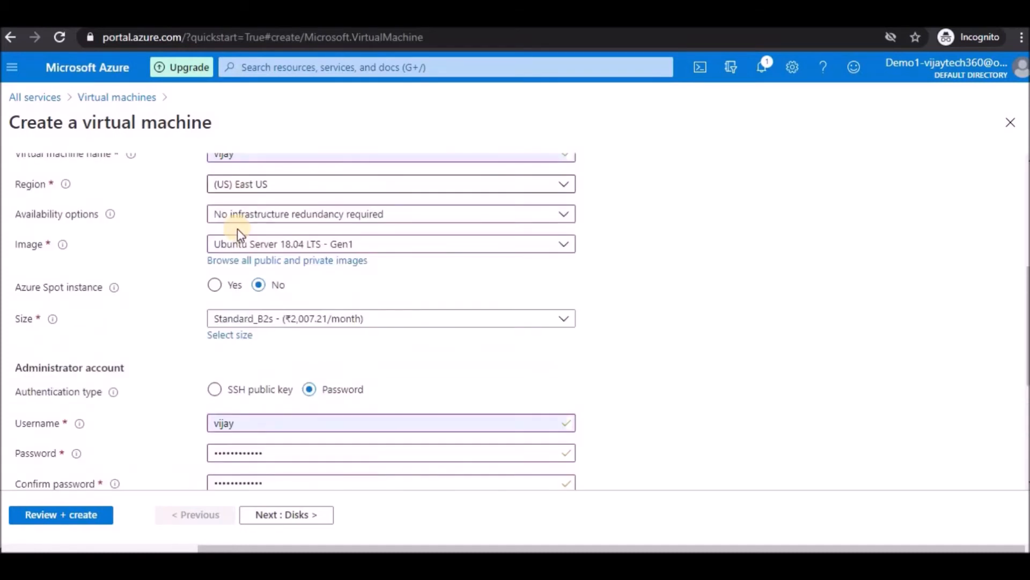
scroll(322, 379, "down", 3)
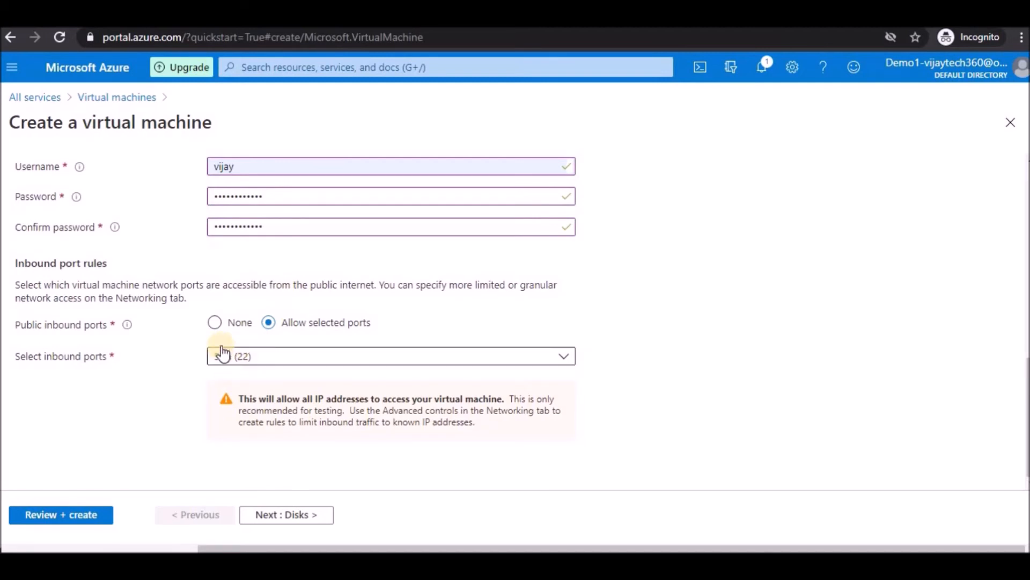
left_click(293, 361)
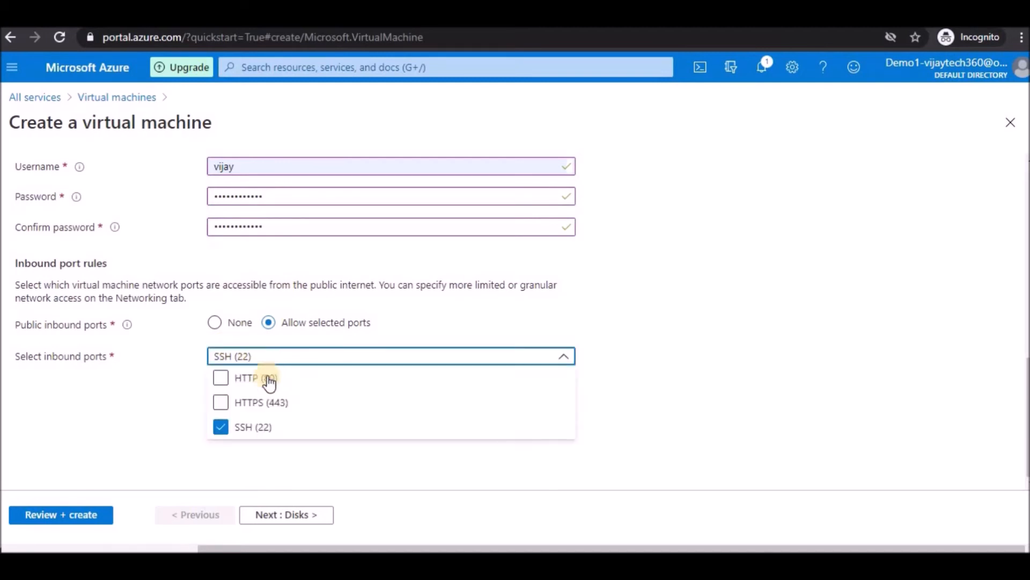
left_click(129, 400)
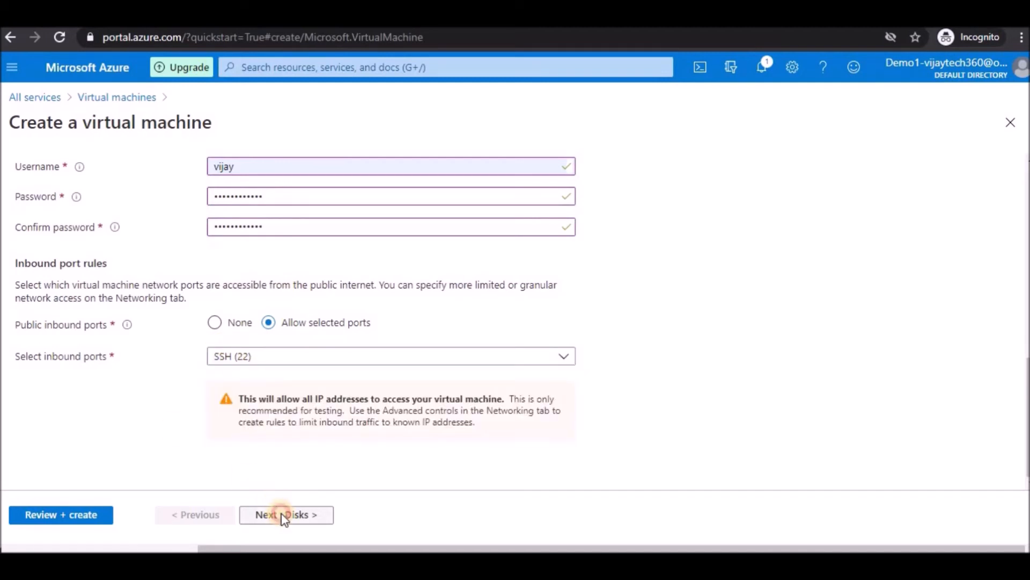
left_click(281, 514)
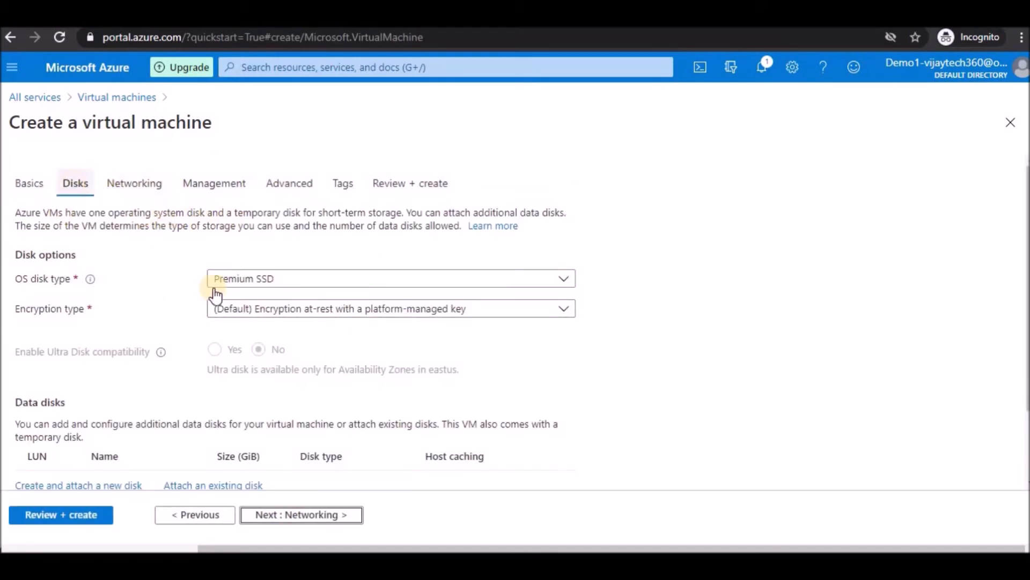
Step: Try Standard HDD and Standard SSD as the OS disk type
left_click(253, 281)
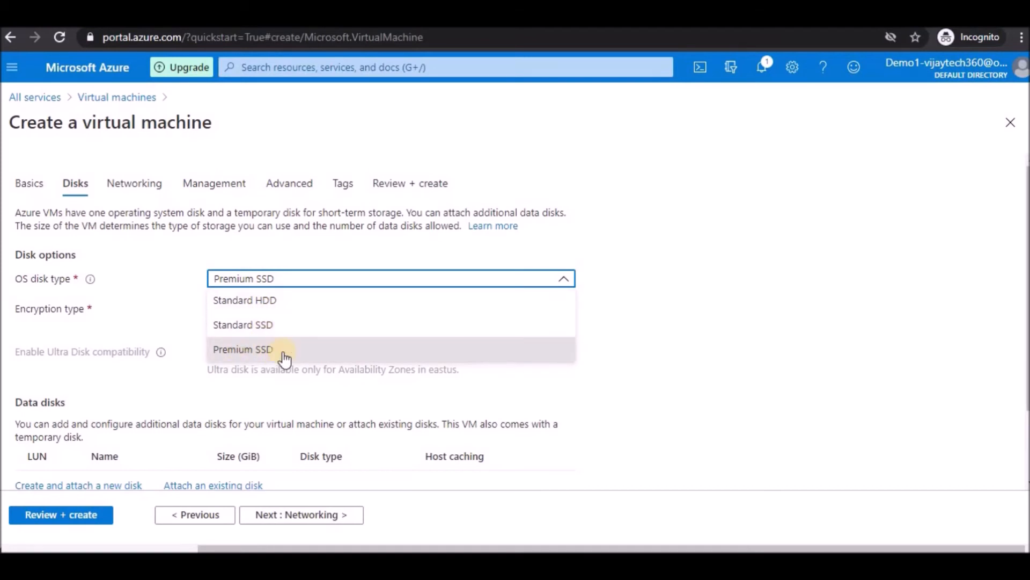
left_click(258, 301)
left_click_drag(207, 294, 287, 311)
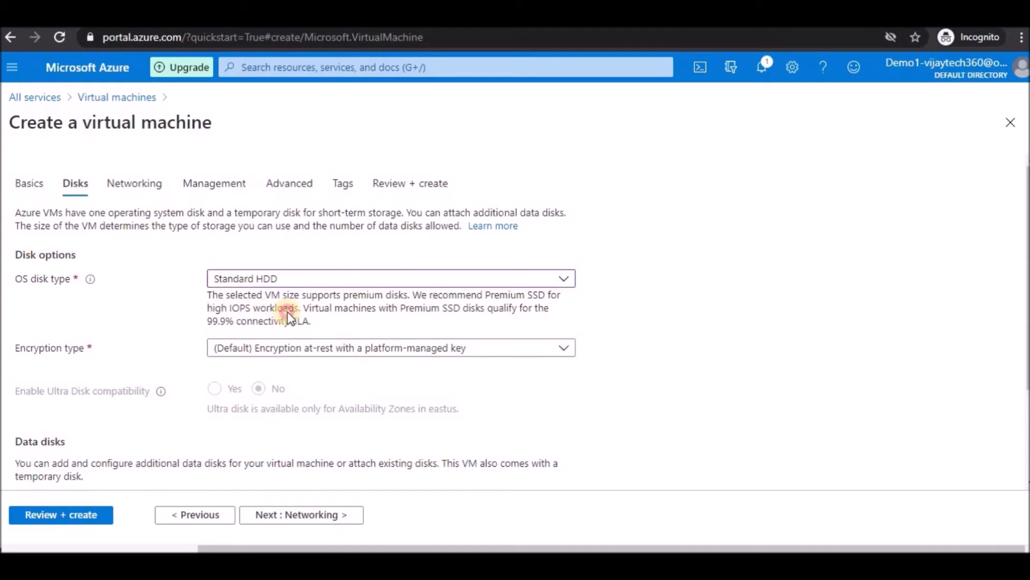
left_click(279, 278)
left_click(281, 352)
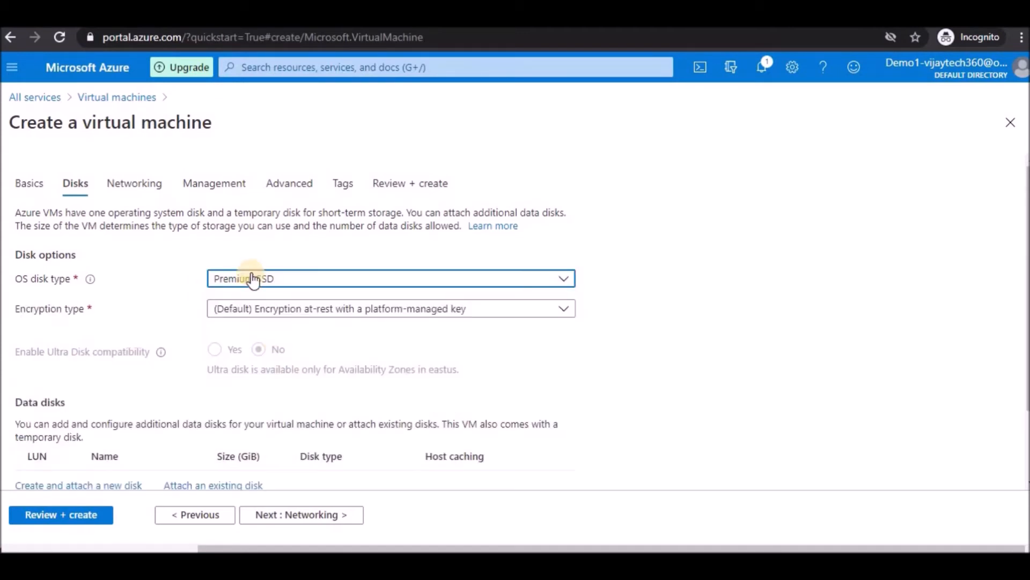
left_click(252, 278)
left_click(327, 324)
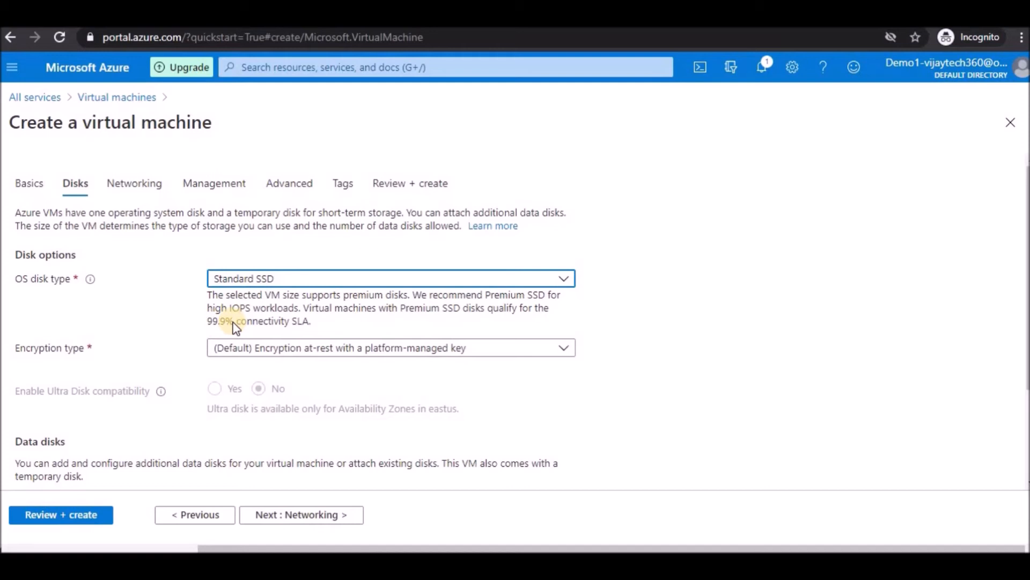
left_click(272, 280)
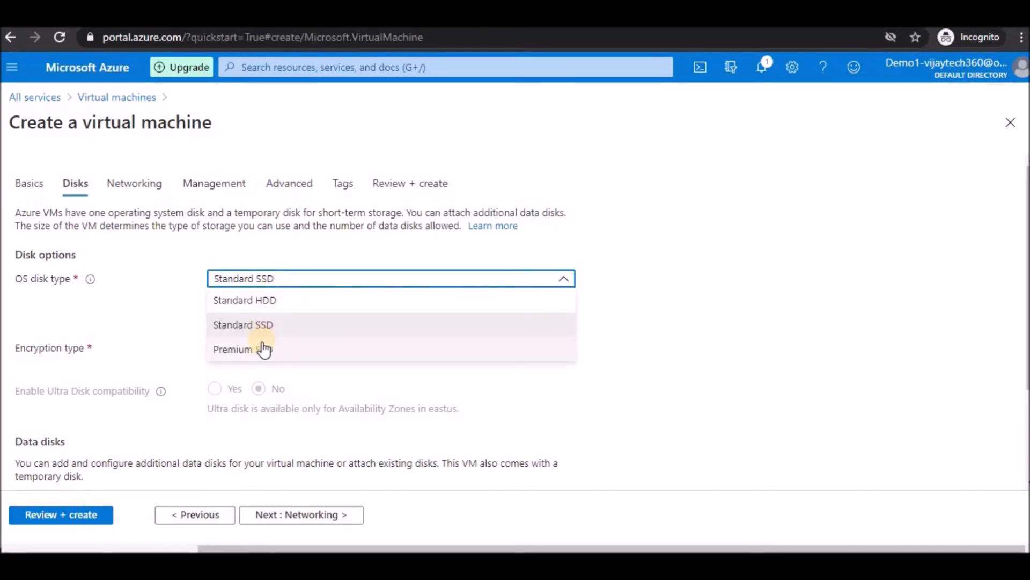
left_click(217, 326)
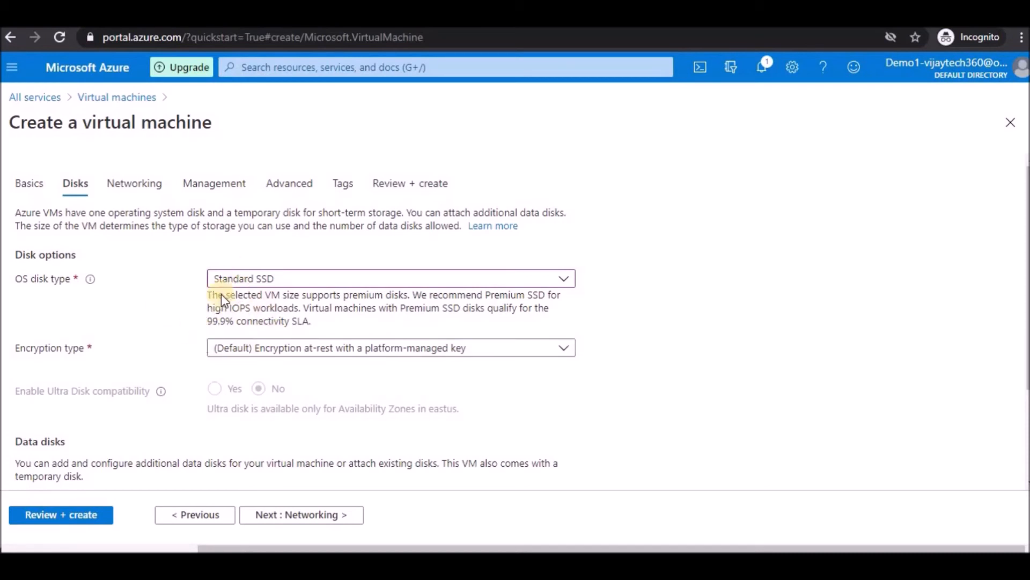
Step: Set the OS disk type to Premium SSD
left_click(241, 280)
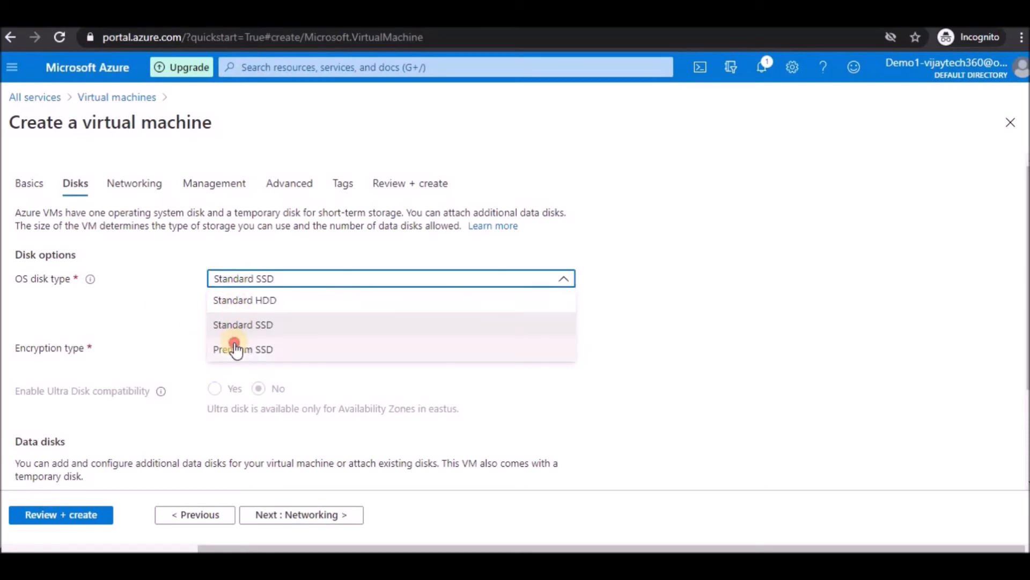
left_click(233, 349)
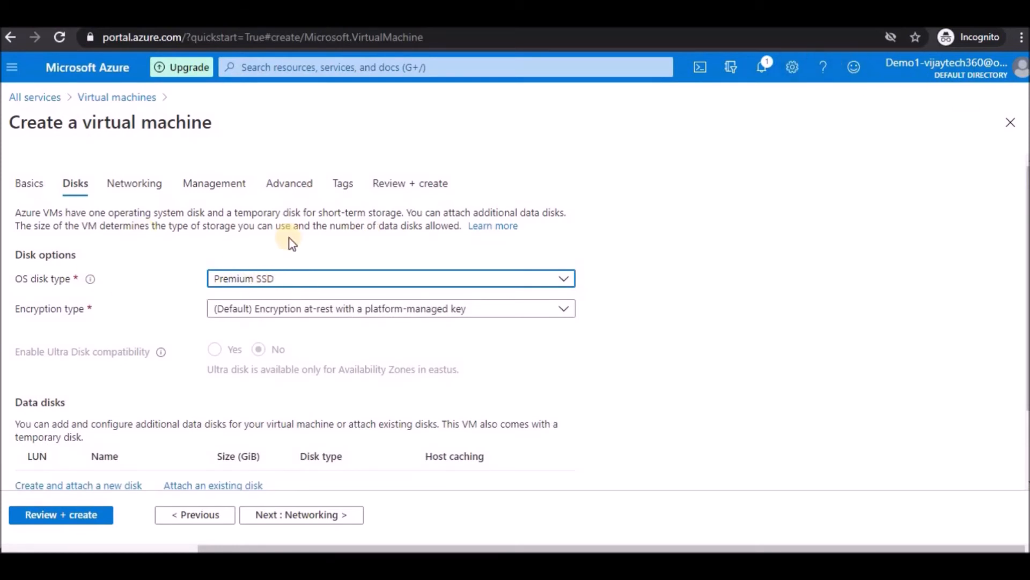
left_click(262, 284)
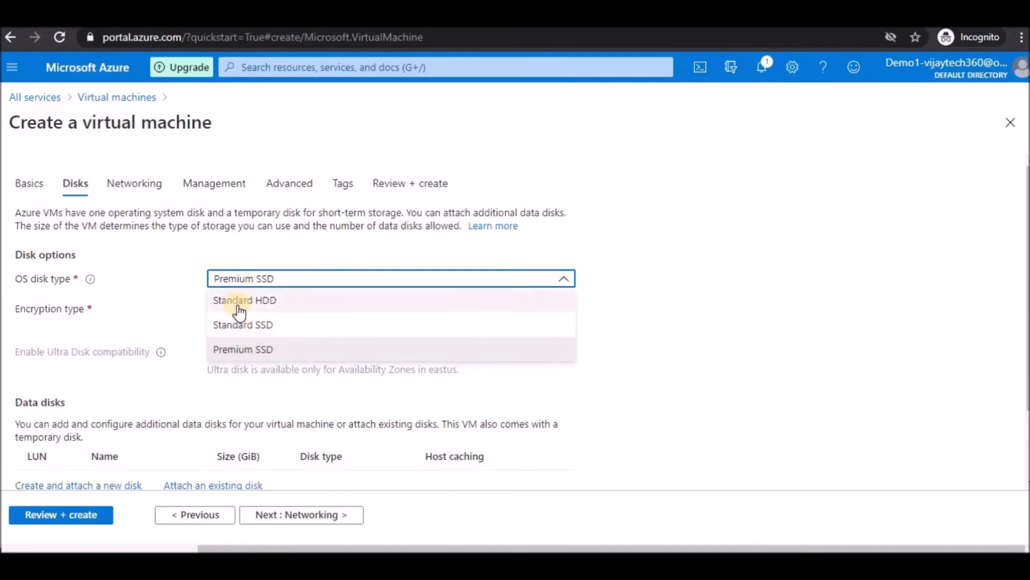
left_click(258, 351)
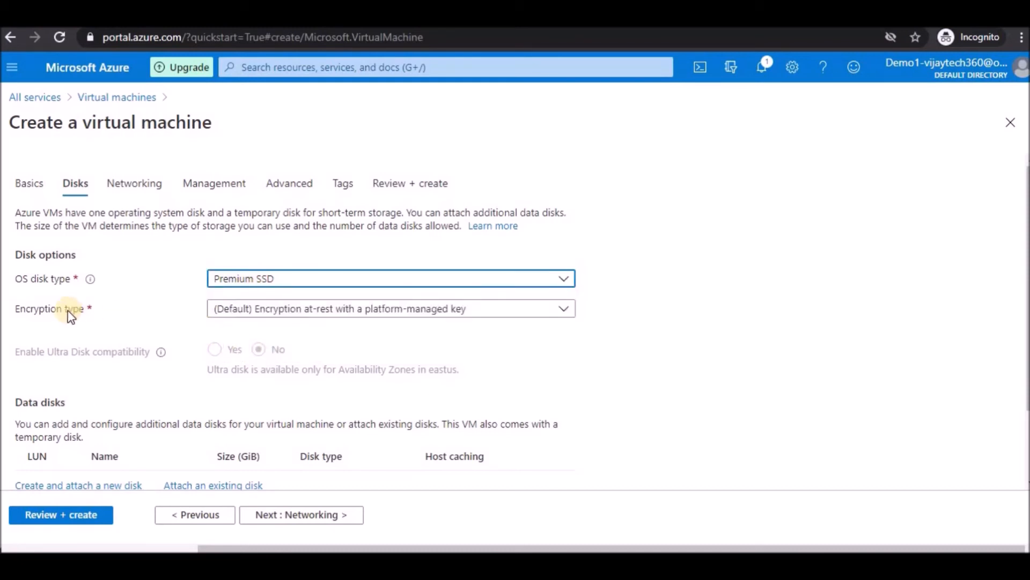
Step: Keep the disk encryption type at the default encryption at-rest with a platform-managed key
left_click(298, 312)
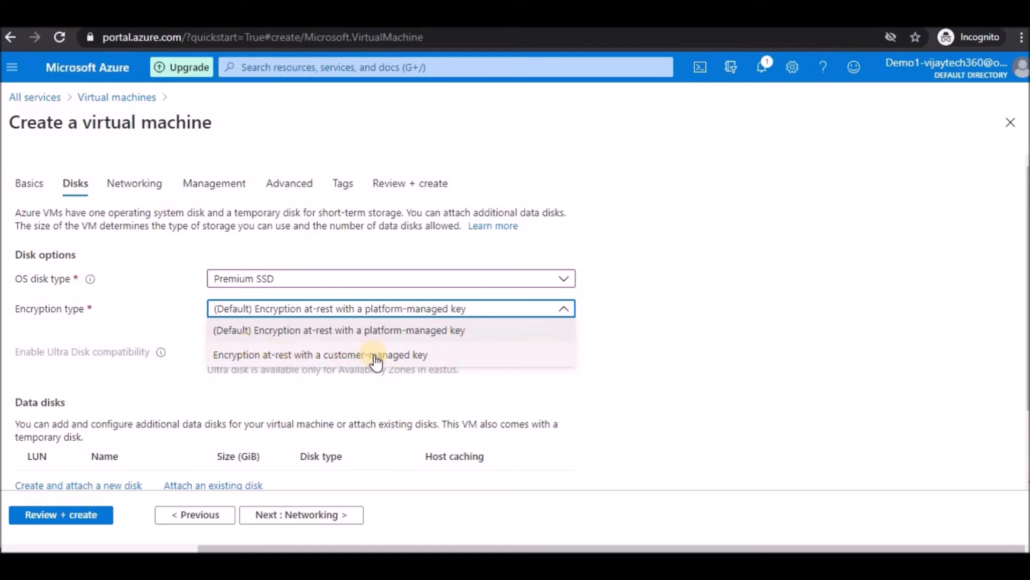
left_click(409, 328)
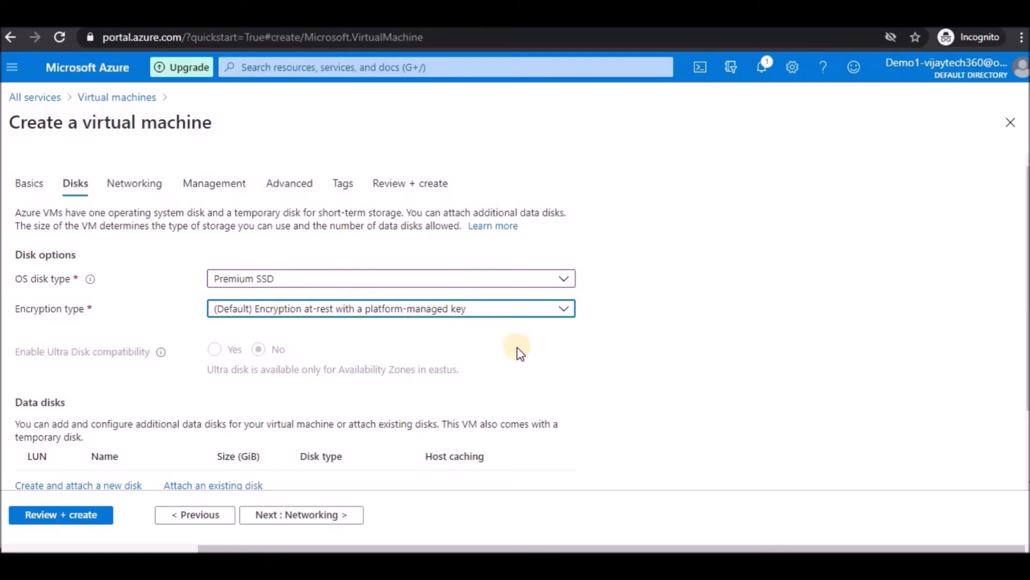
scroll(520, 353, "down", 2)
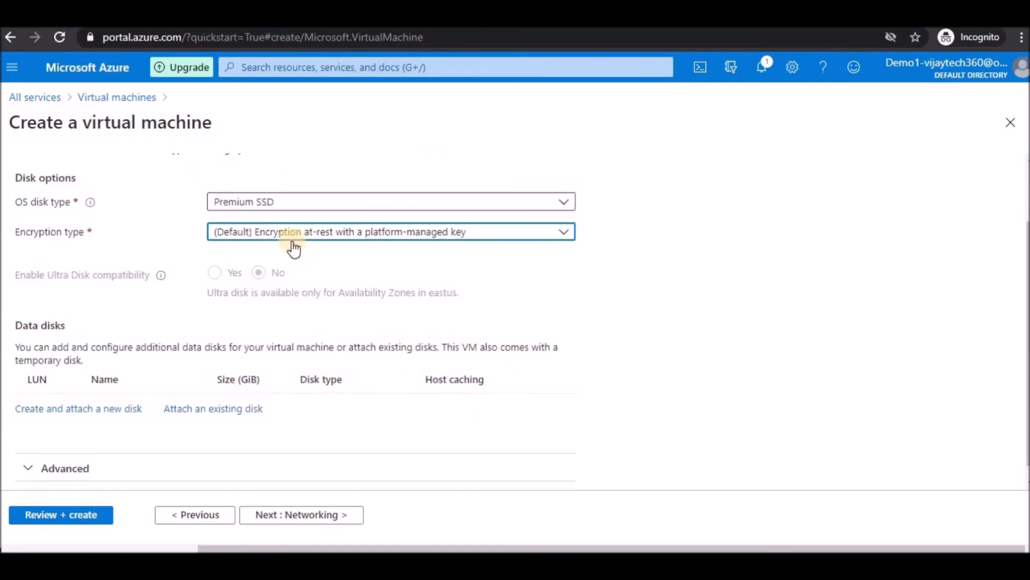
left_click(378, 237)
left_click(602, 293)
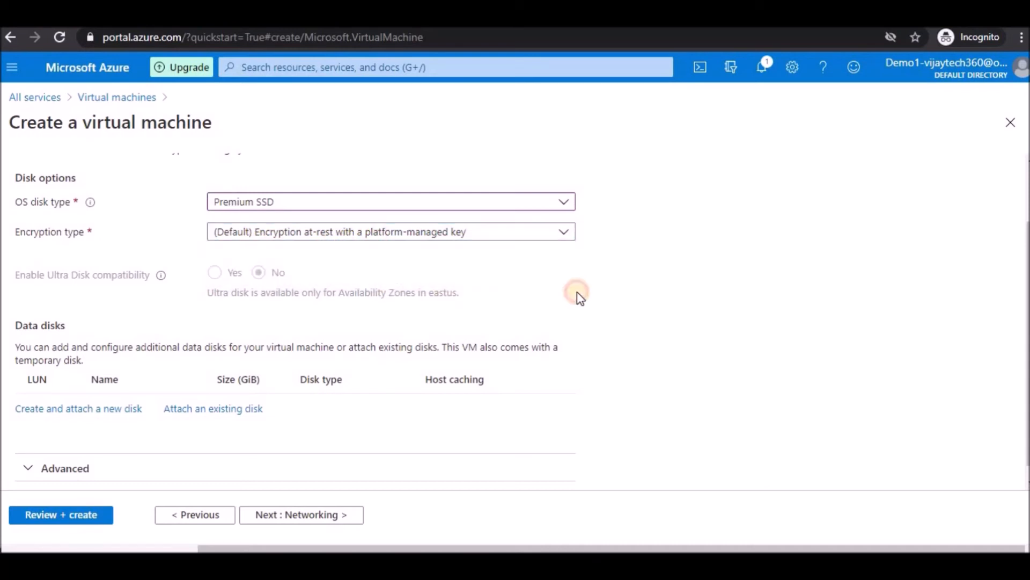
Step: Review the data disk options without attaching a disk and proceed to the networking settings
scroll(27, 353, "down", 1)
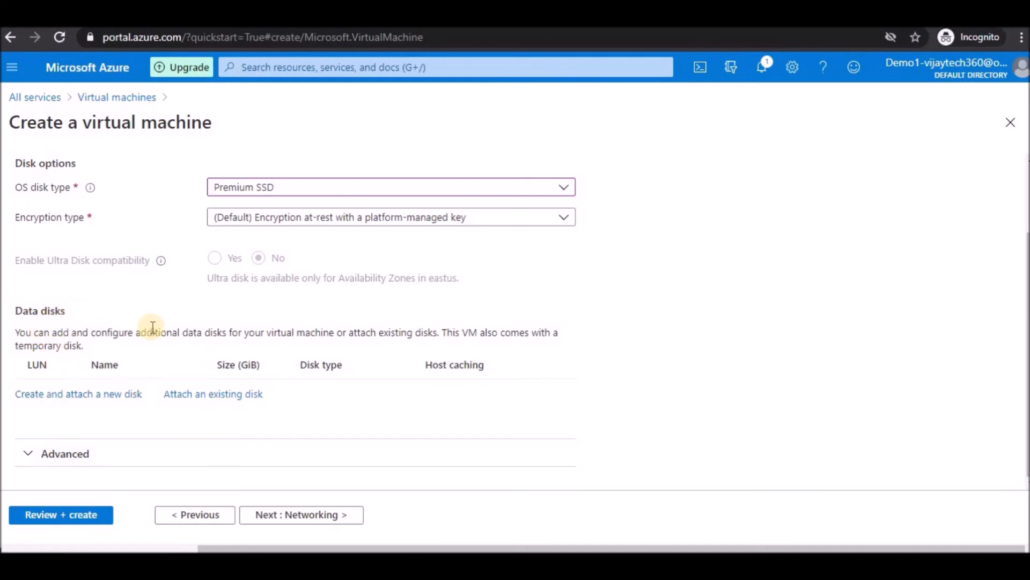
scroll(153, 327, "up", 2)
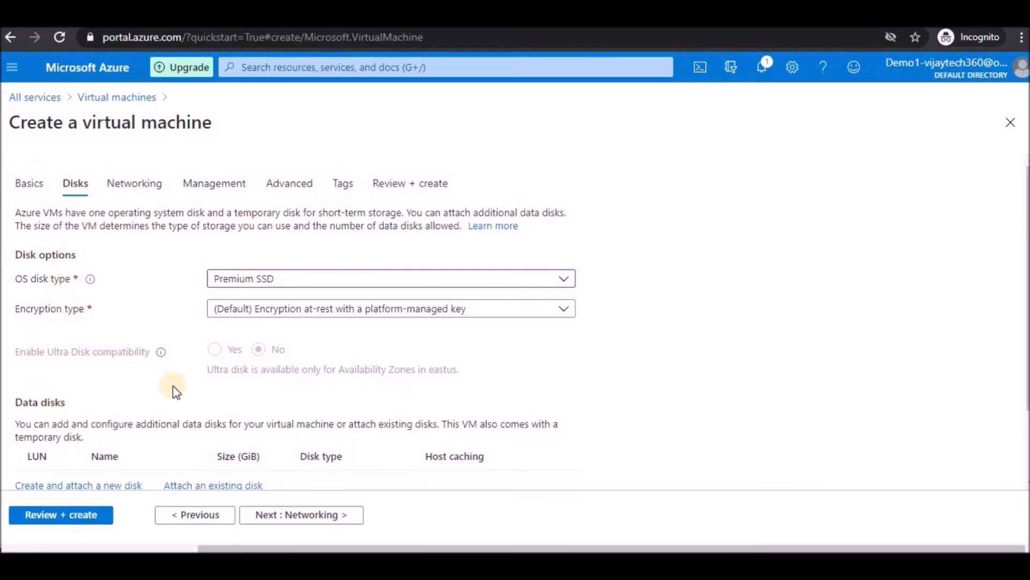
scroll(179, 414, "down", 2)
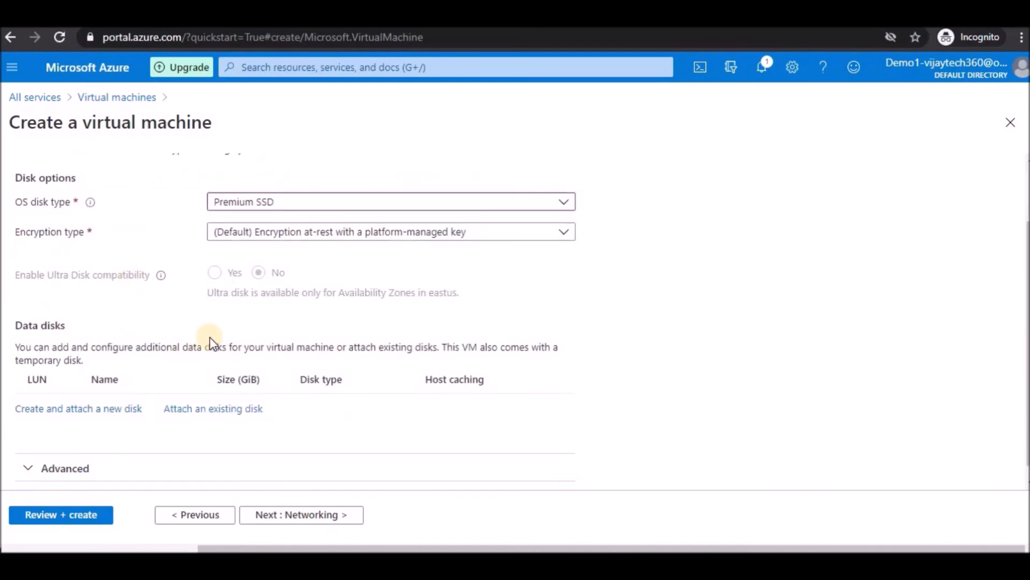
scroll(188, 349, "up", 2)
left_click(326, 531)
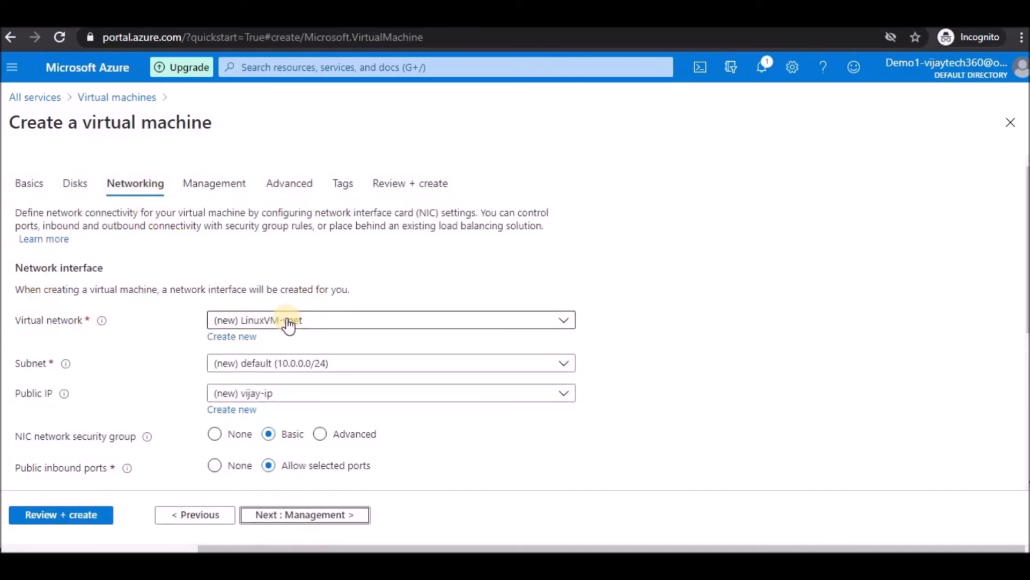
Step: Check the resource group in the basic settings against the new virtual network and return to the networking settings
scroll(440, 360, "down", 2)
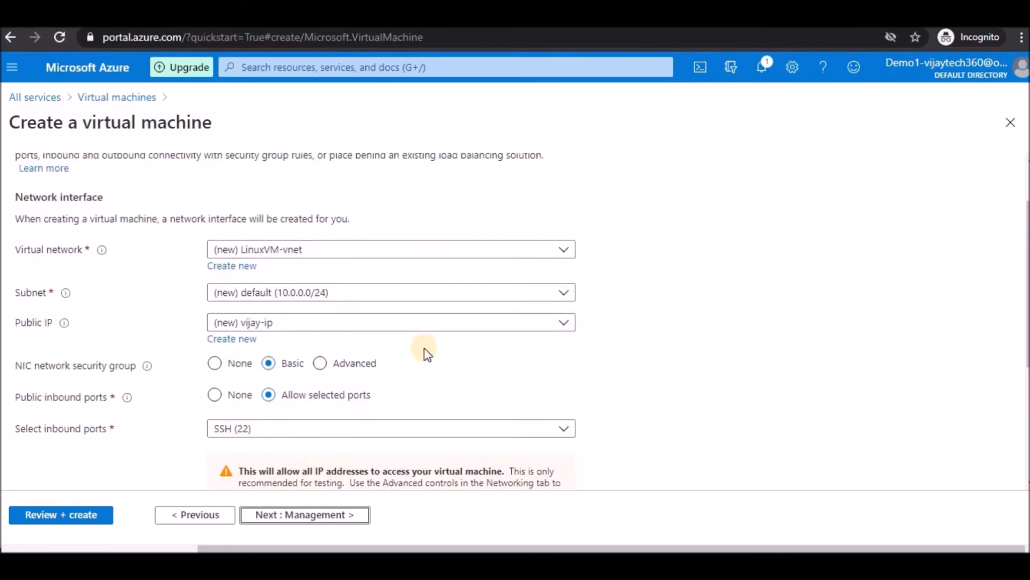
scroll(368, 317, "up", 2)
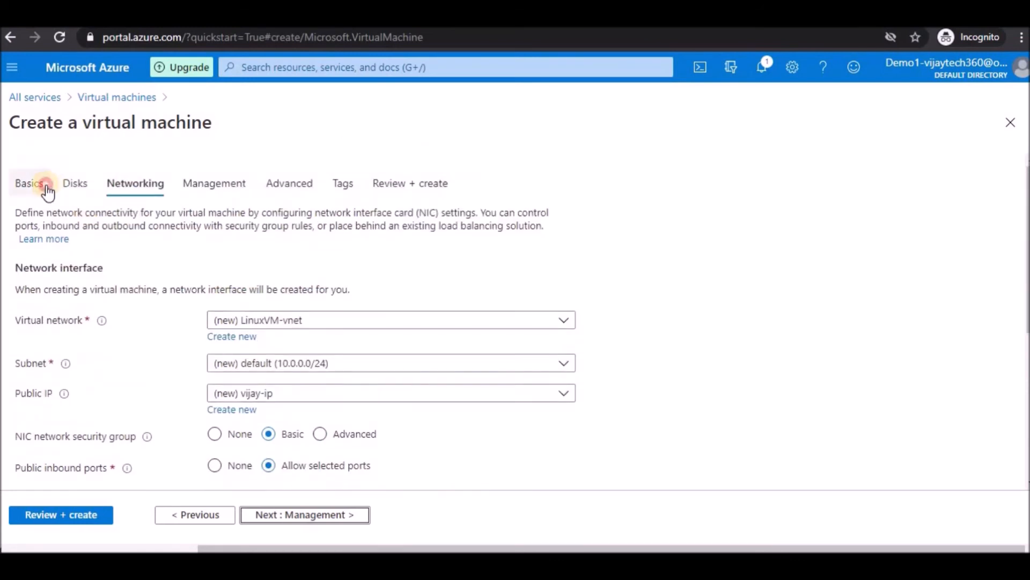
left_click(36, 184)
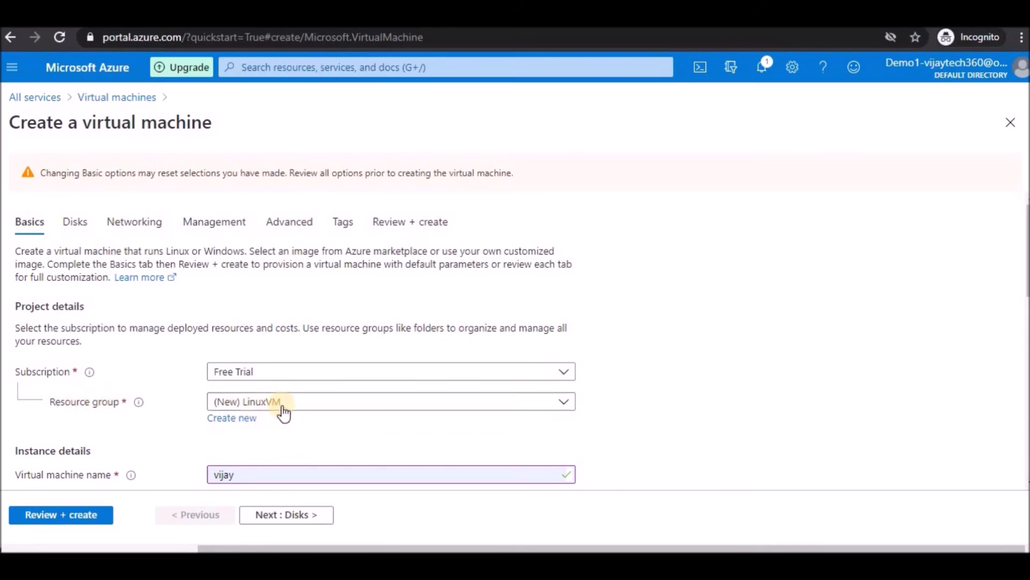
left_click(160, 224)
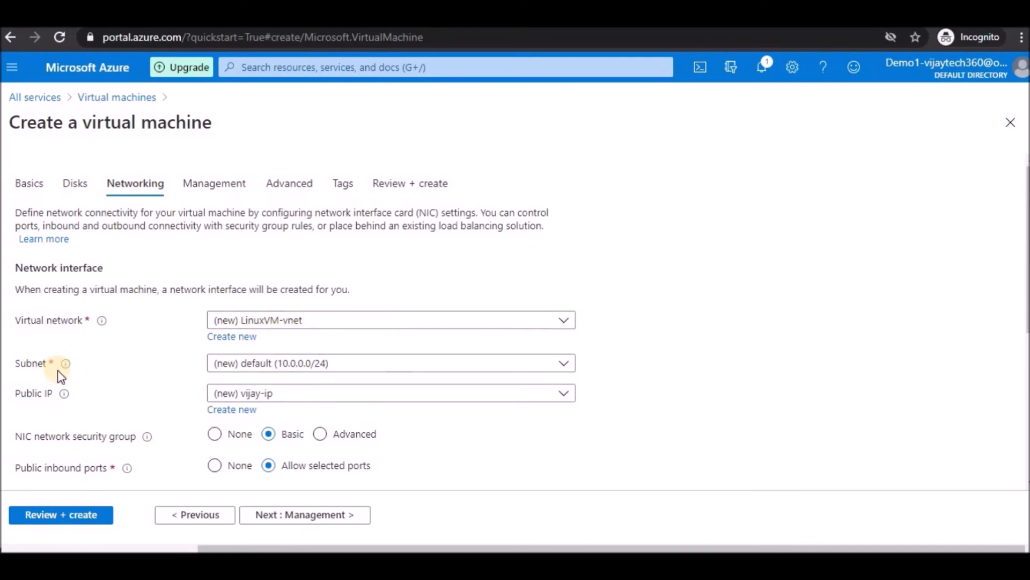
Step: Examine the network interface's virtual network, subnet, public IP, security group and public inbound port settings
mouse_move(48, 396)
scroll(590, 403, "down", 3)
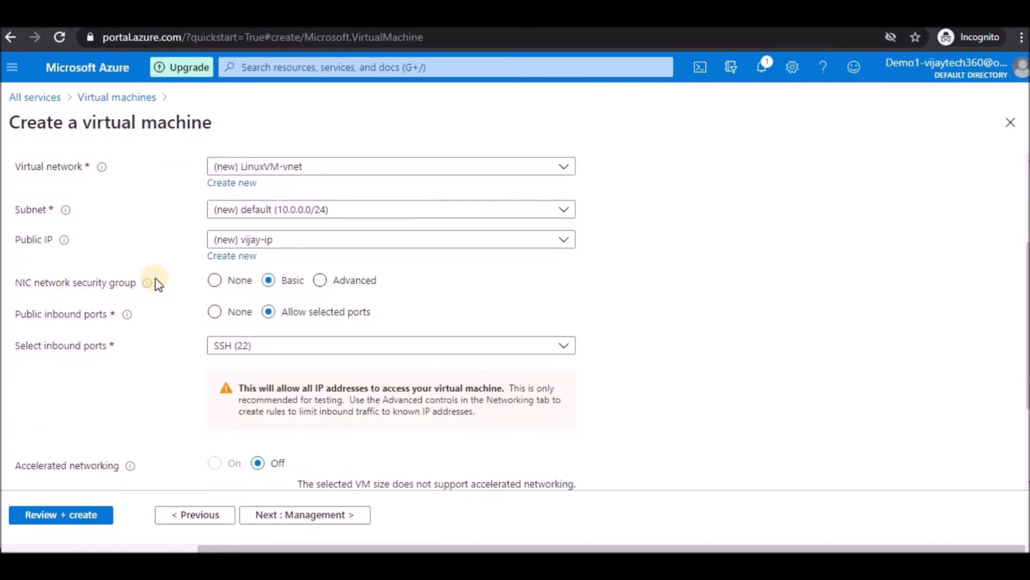
scroll(215, 273, "up", 3)
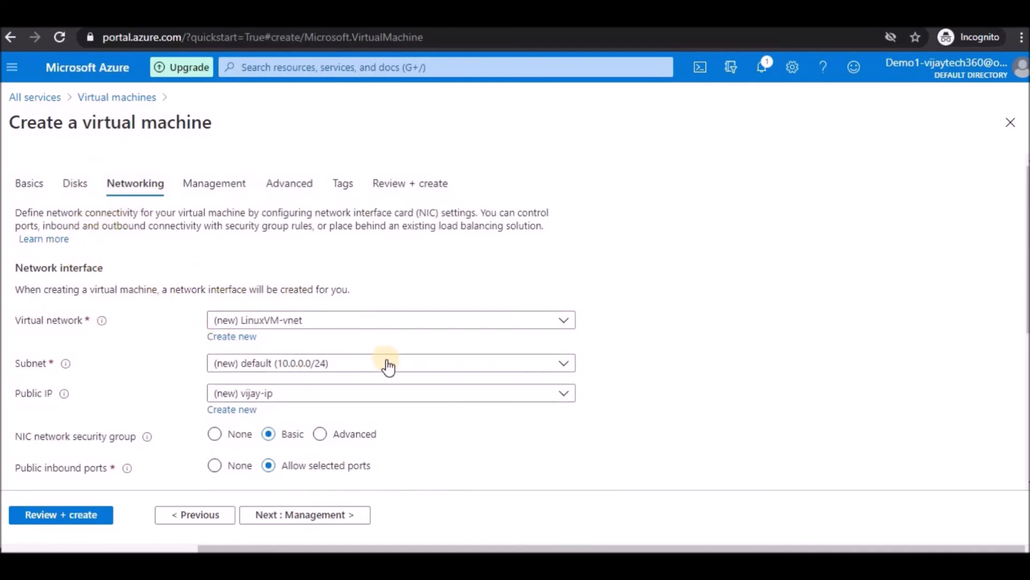
scroll(386, 364, "down", 3)
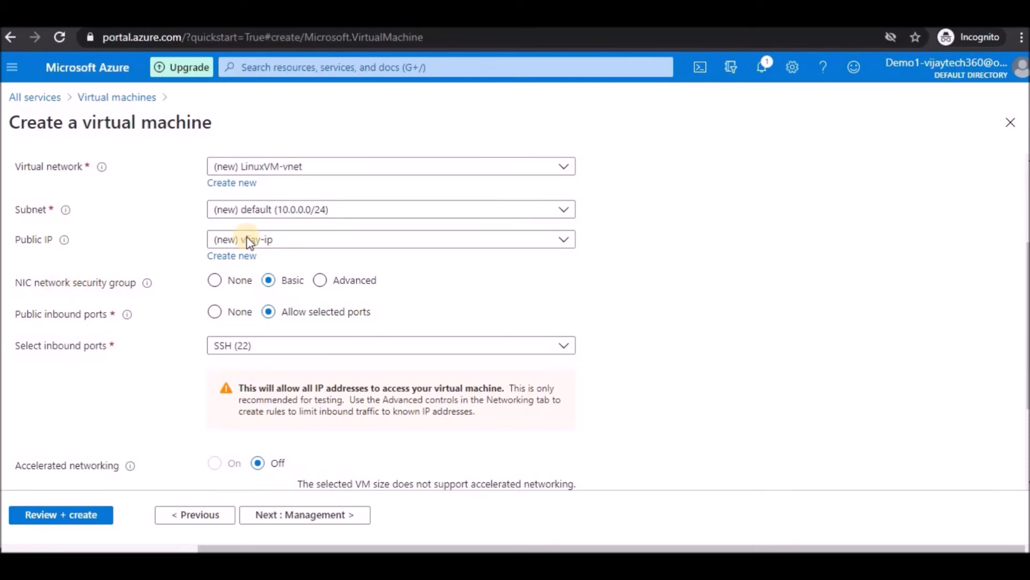
scroll(136, 296, "up", 2)
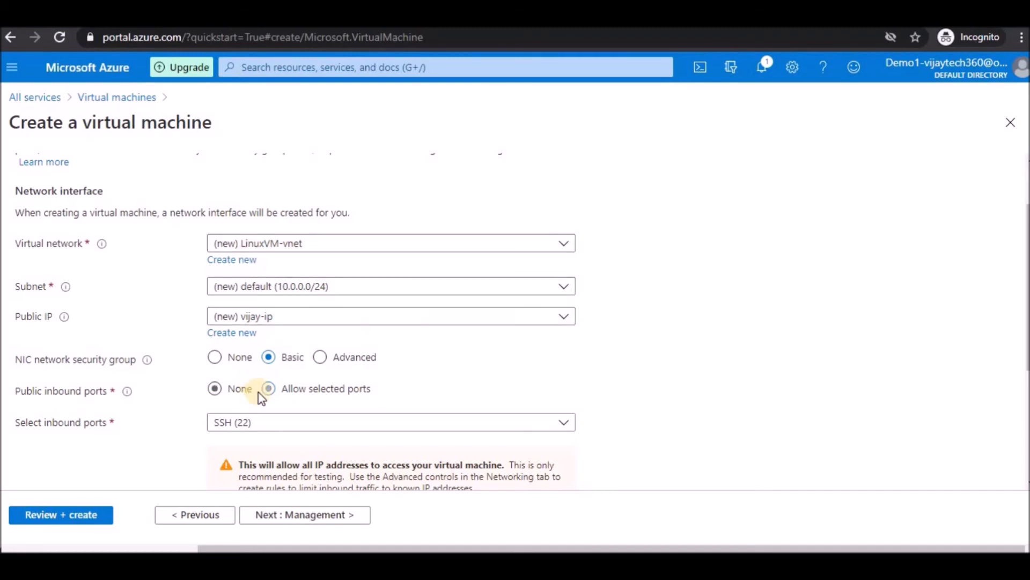
scroll(260, 391, "down", 3)
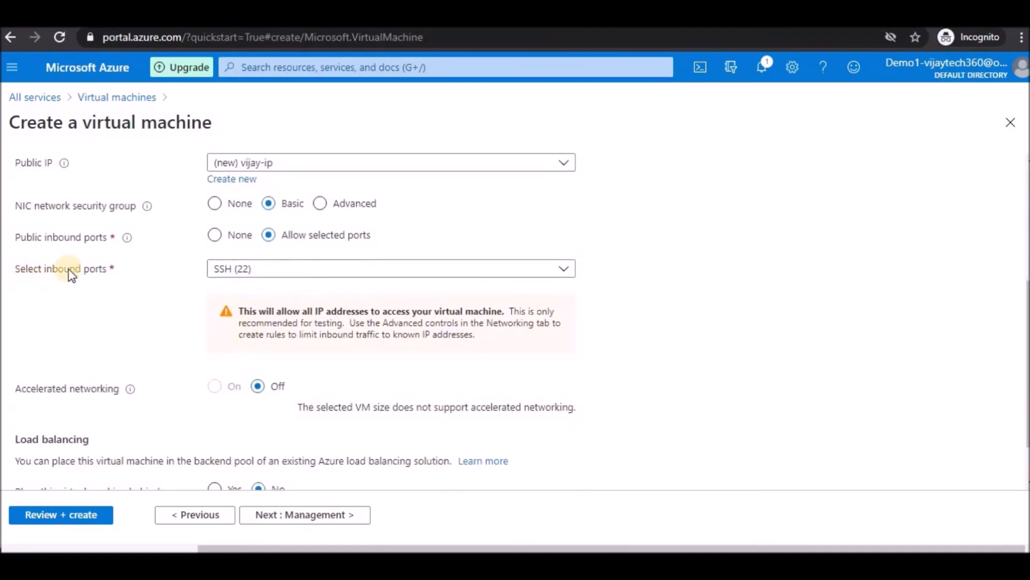
Step: View the selectable inbound ports in the networking settings, leaving only SSH (22) selected
left_click(249, 270)
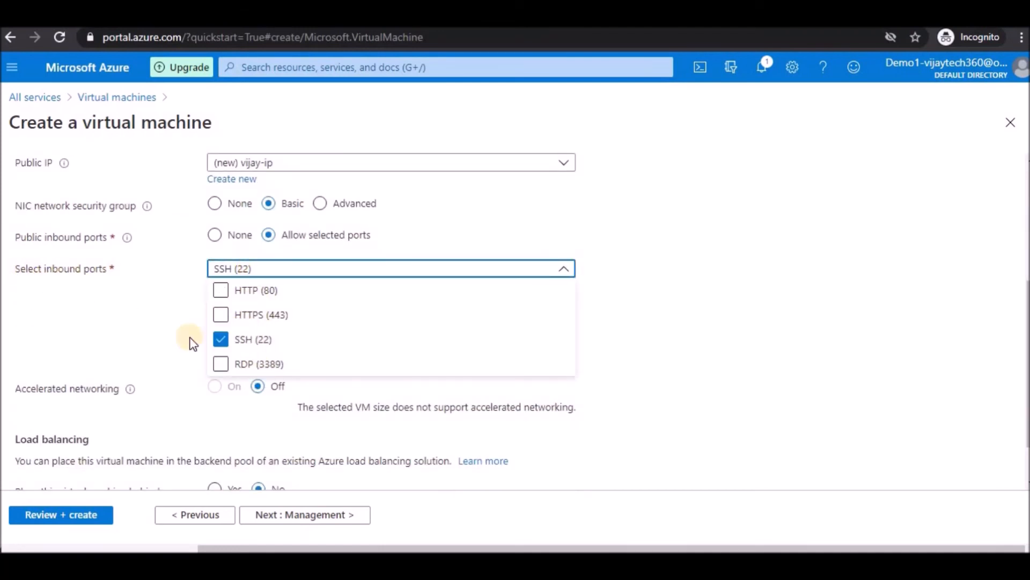
left_click(156, 332)
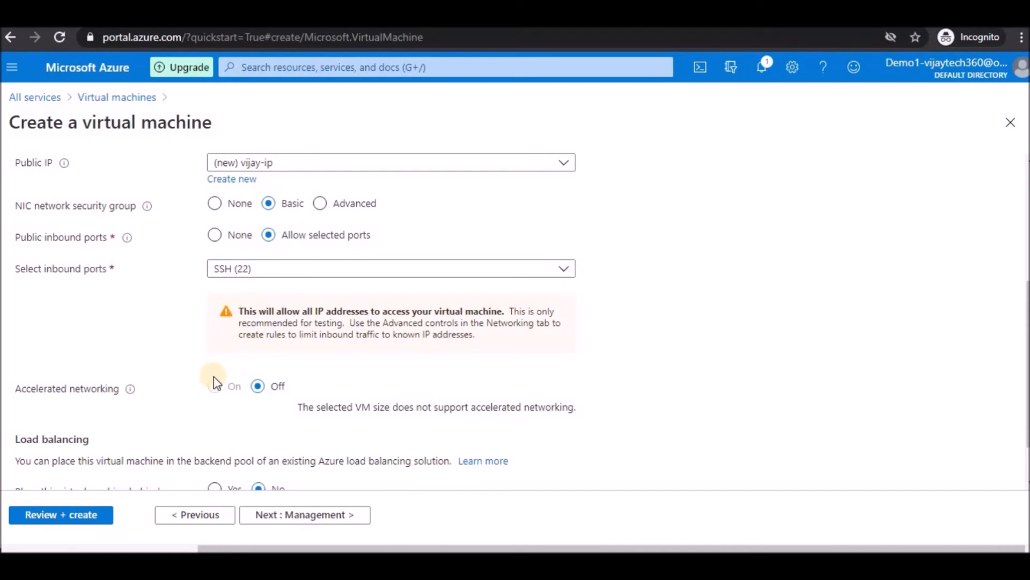
scroll(232, 344, "up", 5)
left_click(27, 188)
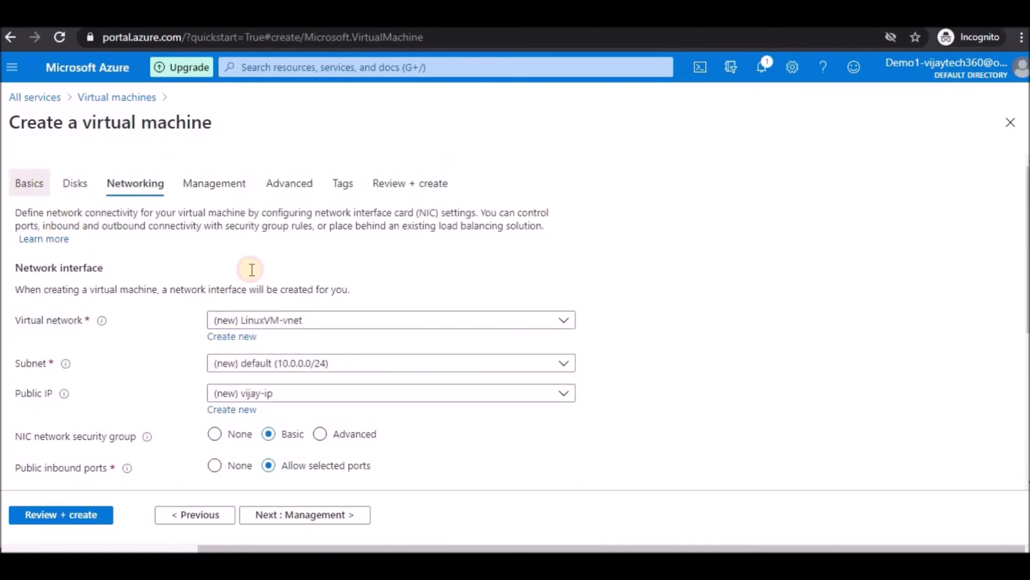
Step: Recheck the selectable inbound ports, accelerated networking and load balancing options in the networking settings, leaving them as they are
left_click(172, 230)
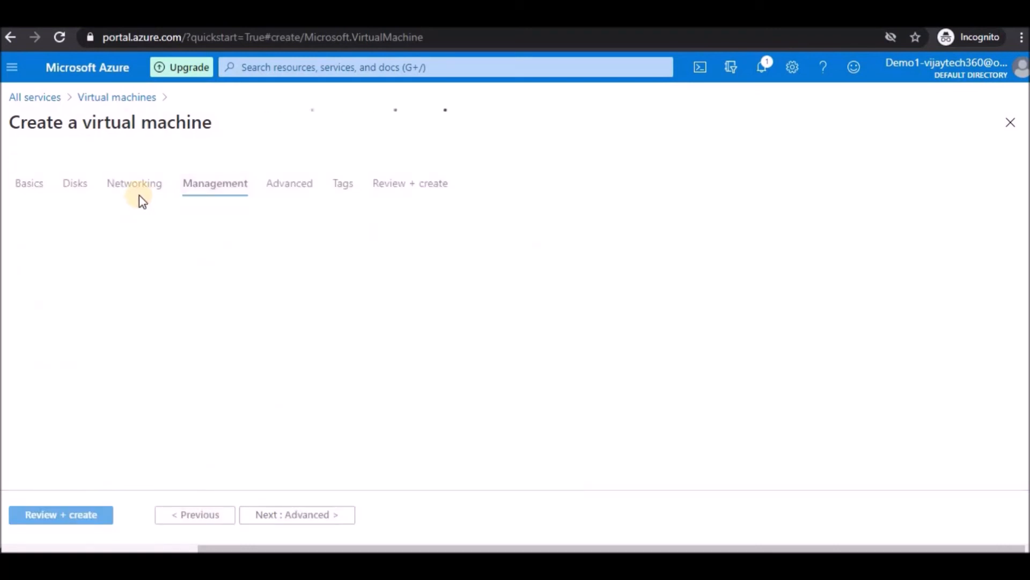
left_click(136, 187)
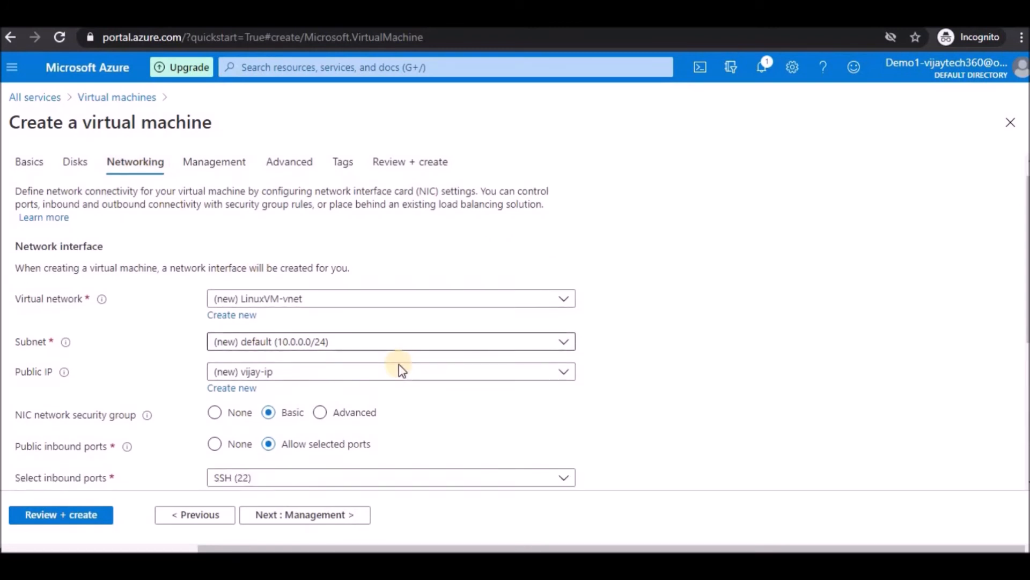
scroll(401, 368, "down", 5)
left_click(246, 271)
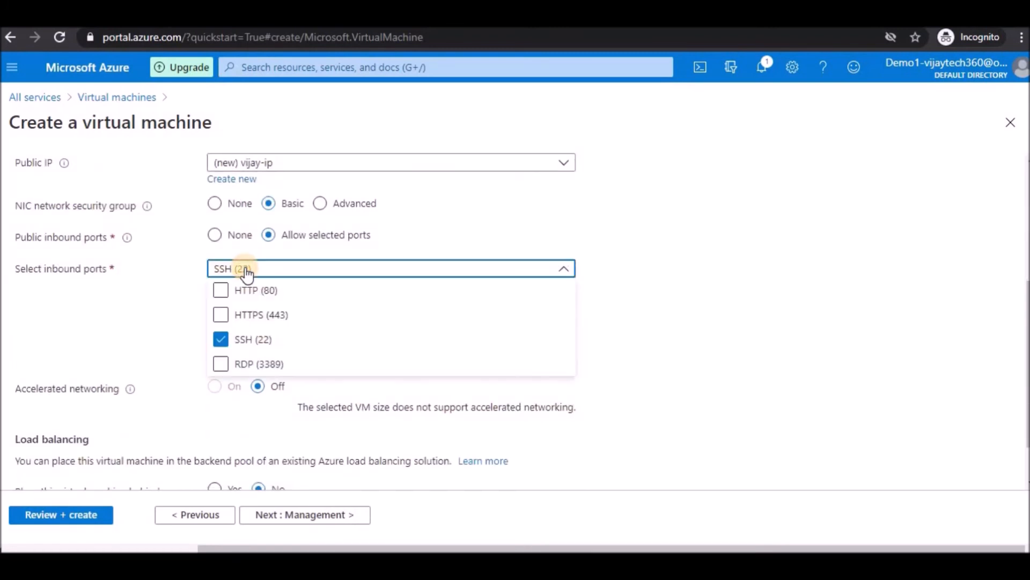
left_click(110, 330)
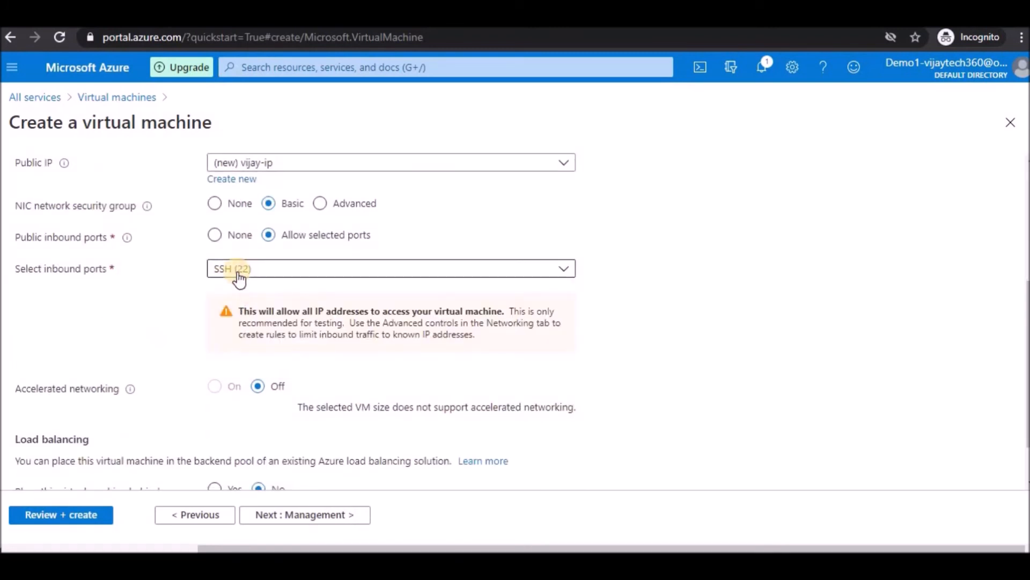
scroll(182, 406, "down", 1)
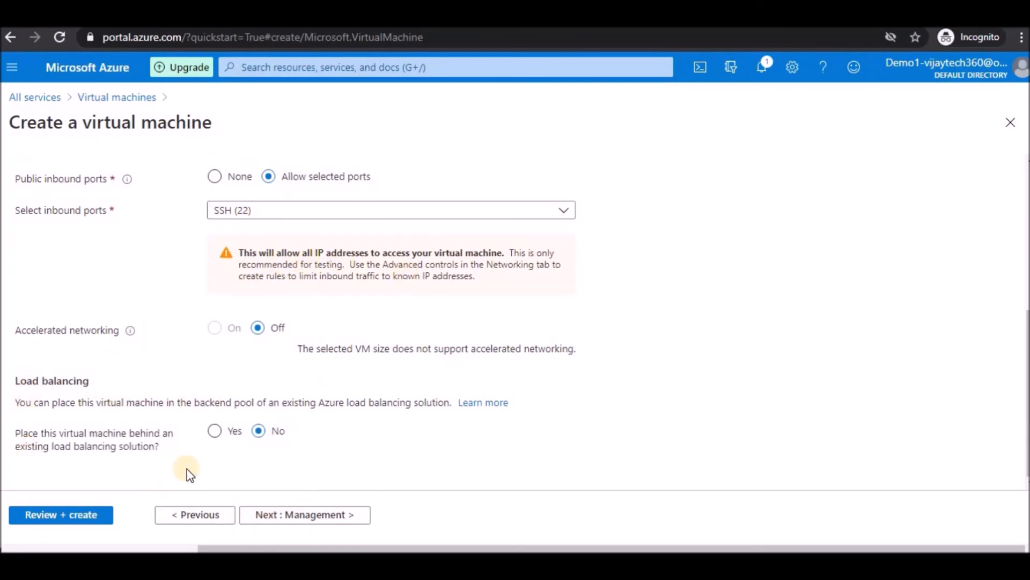
Step: In the management settings, set Enable basic plan for free to No and set boot diagnostics to Disable
left_click(334, 517)
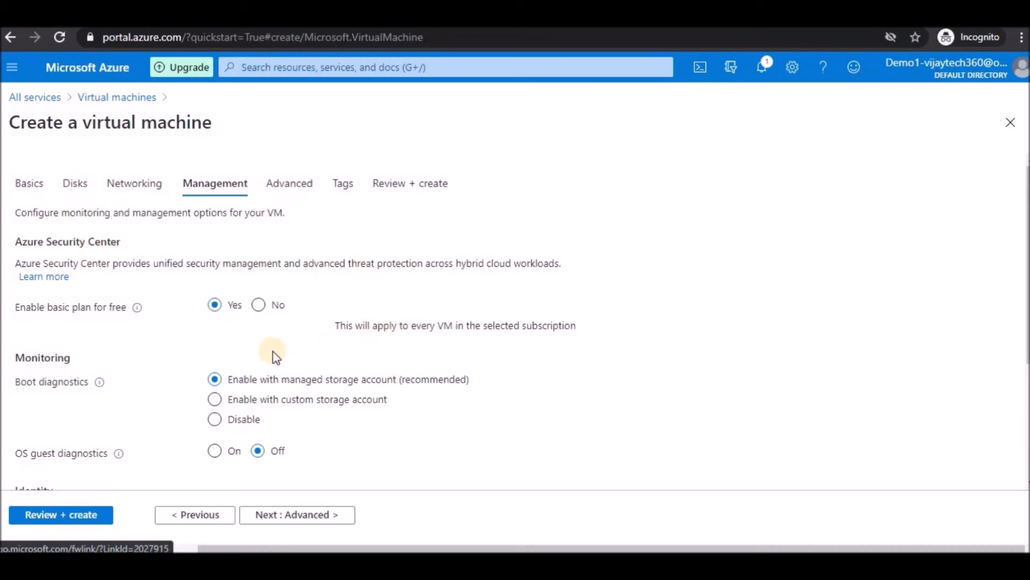
left_click(259, 305)
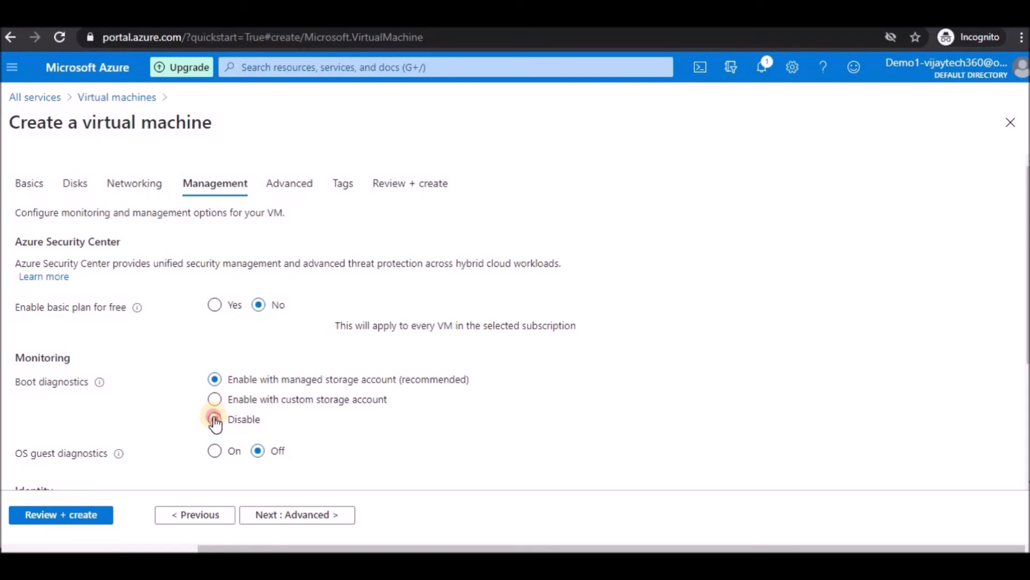
scroll(352, 419, "down", 3)
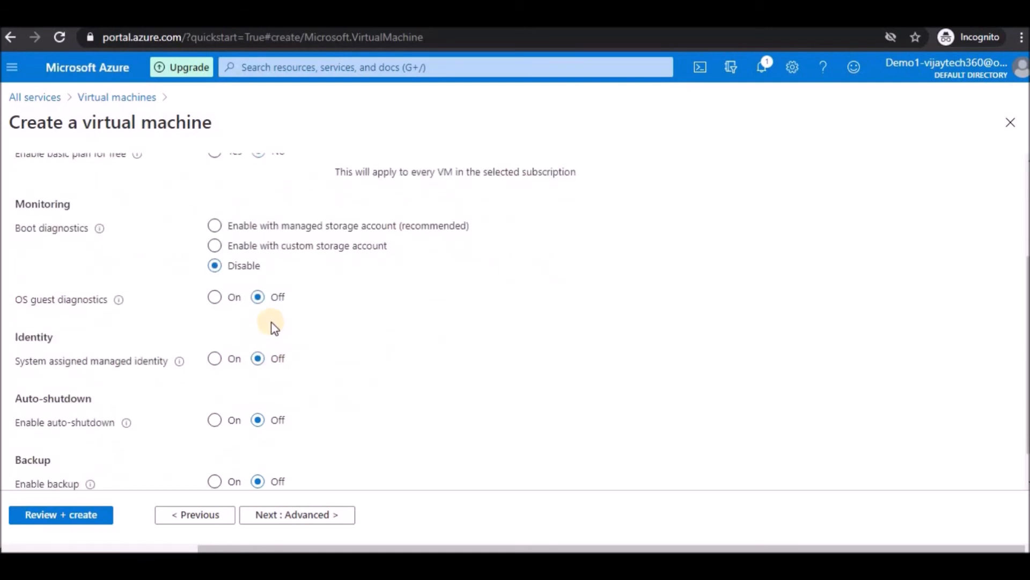
Step: Look through the advanced settings and the tag name and value fields without adding extensions, custom data or tags
left_click(301, 514)
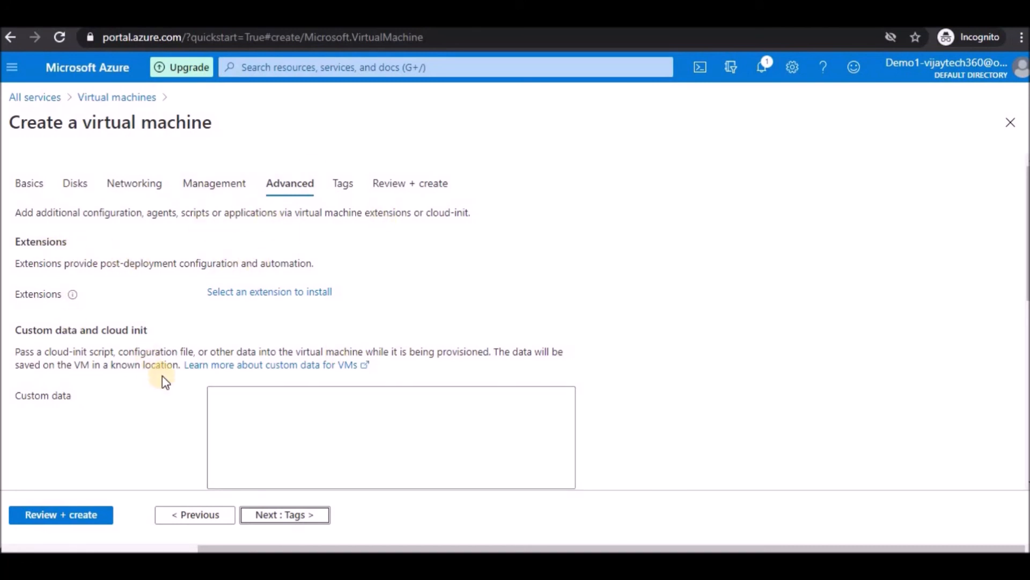
scroll(156, 371, "down", 10)
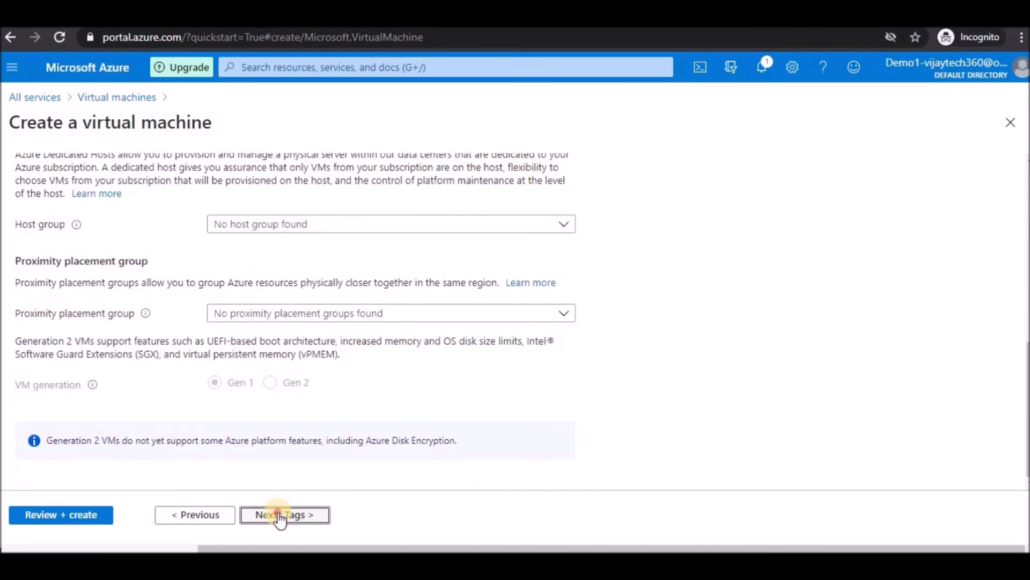
left_click(279, 516)
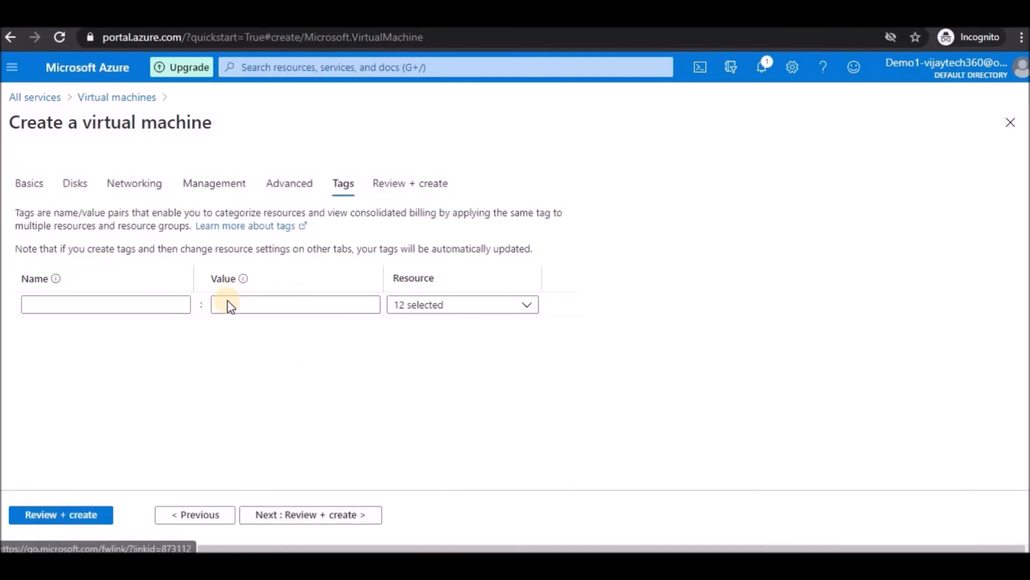
left_click(86, 301)
left_click(256, 304)
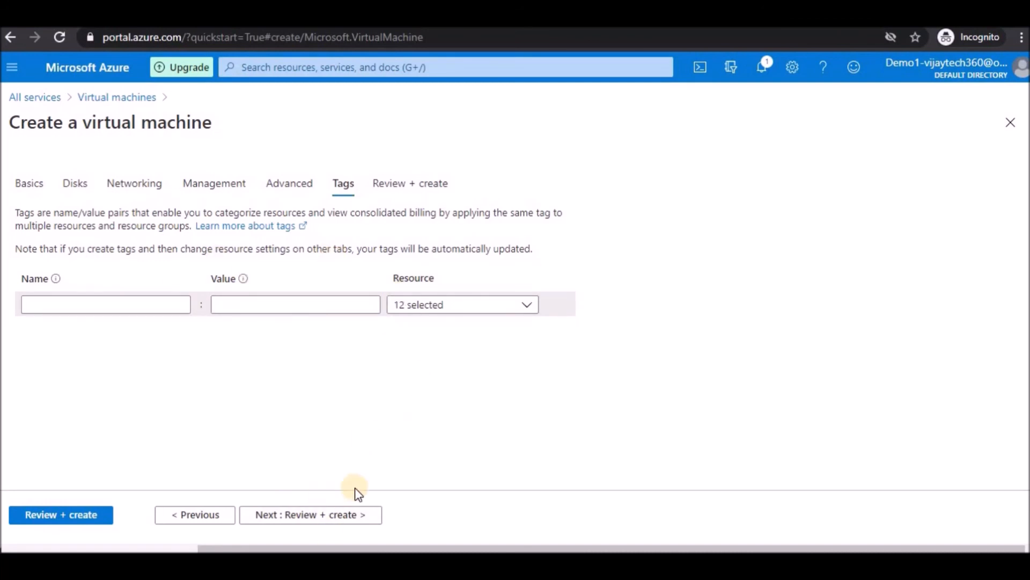
Step: Proceed to the final review of the configuration and start creating the virtual machine
left_click(355, 518)
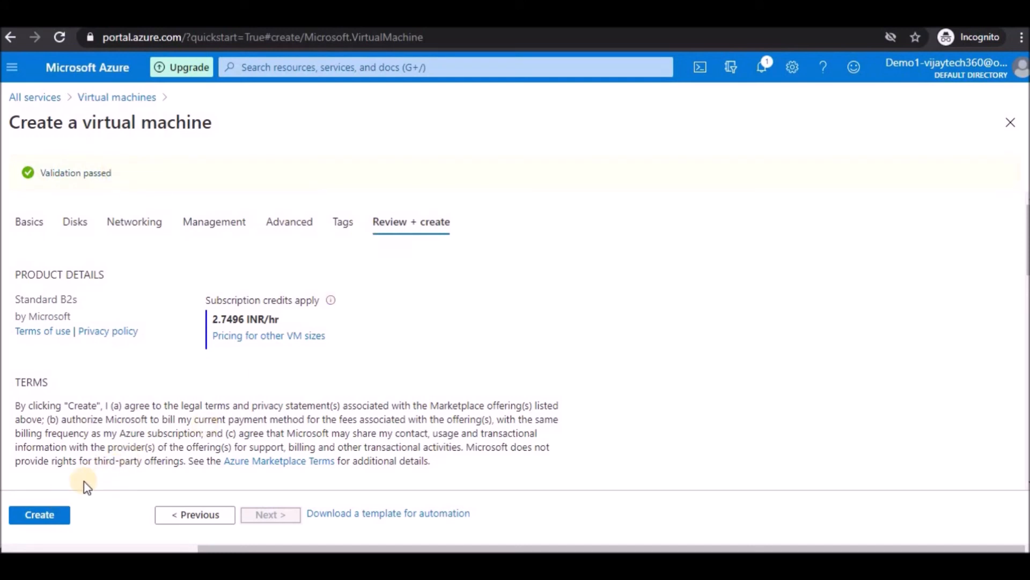
left_click(52, 518)
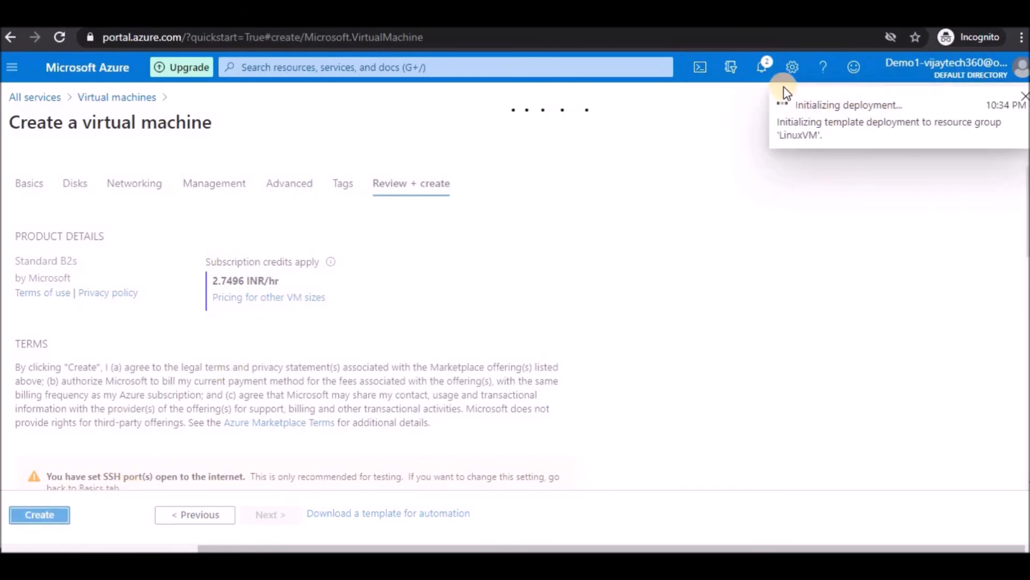
Step: Check the deployment's progress in the notifications, dismiss the remaining-credit notification and close the notification list
left_click(762, 67)
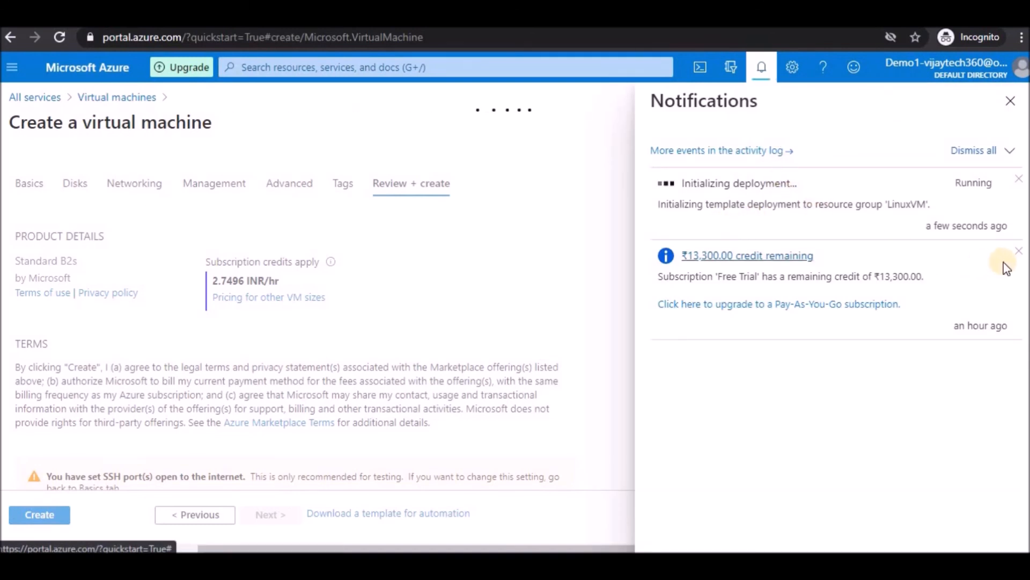
left_click(1019, 251)
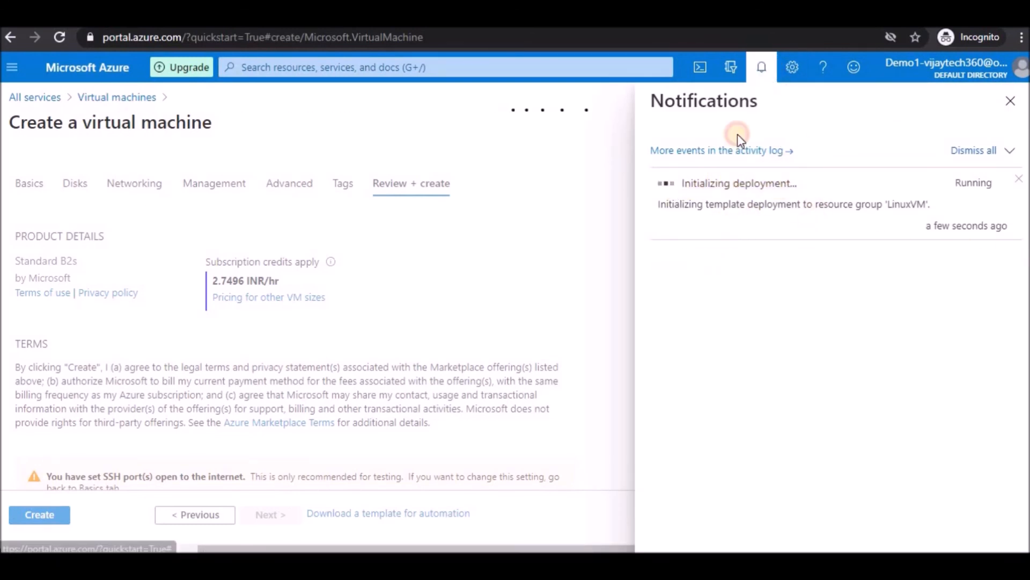
left_click(374, 268)
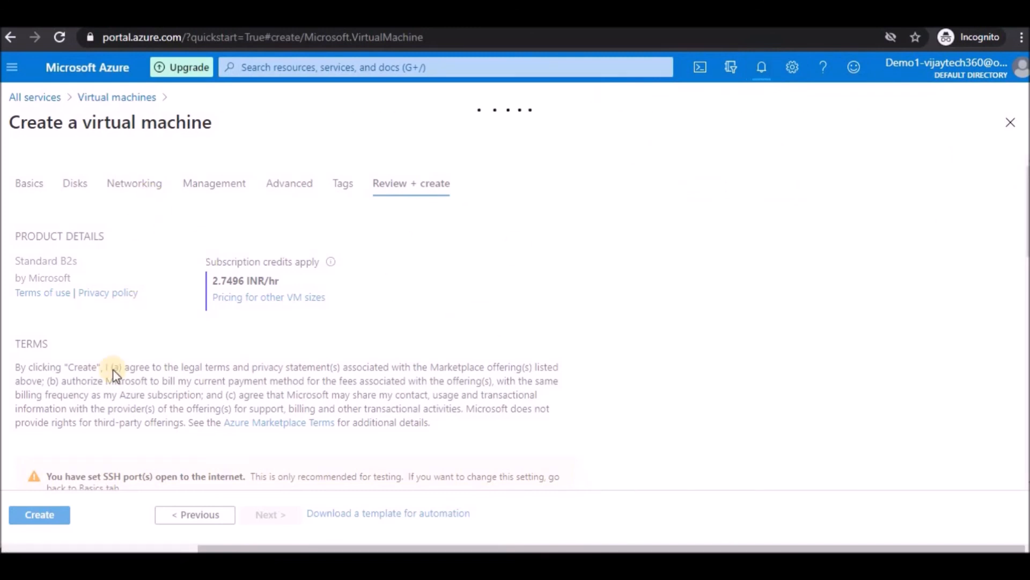